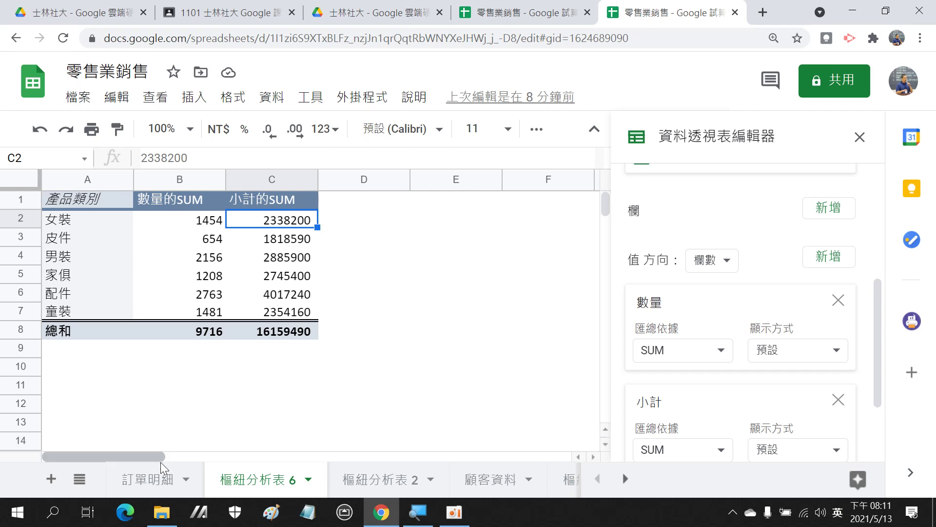
On the 訂單明細 sheet, inspect the product categories and the profit formula in column L.
{"action": "left_click", "coordinate": [148, 479]}
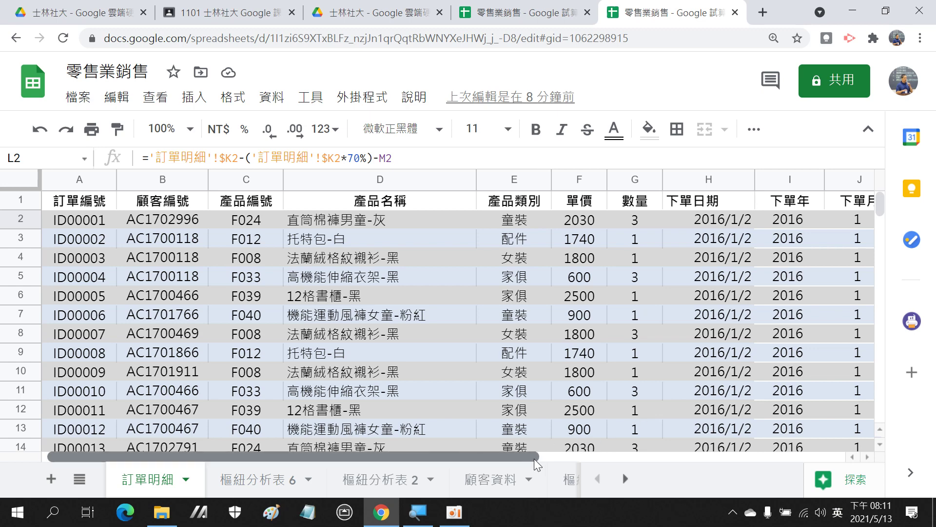
{"action": "left_click_drag", "start_coordinate": [534, 458], "coordinate": [680, 475]}
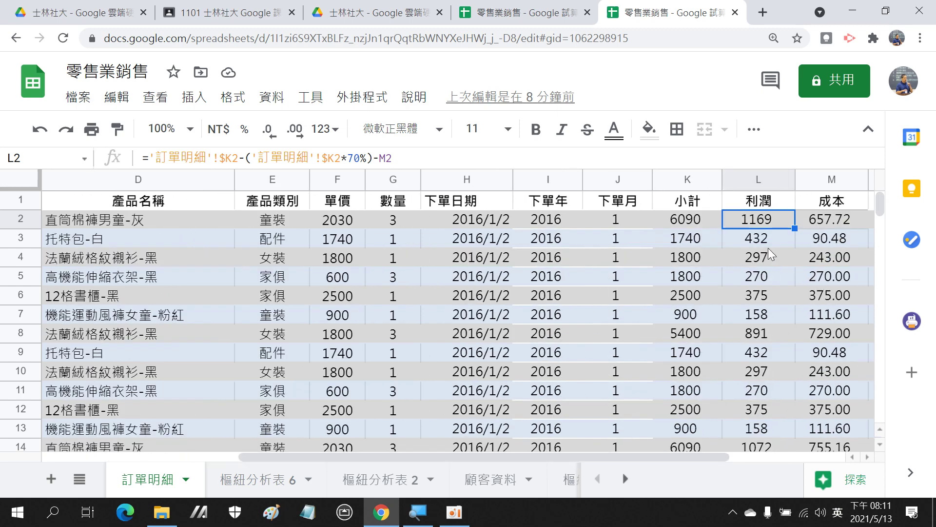
{"action": "left_click", "coordinate": [263, 226]}
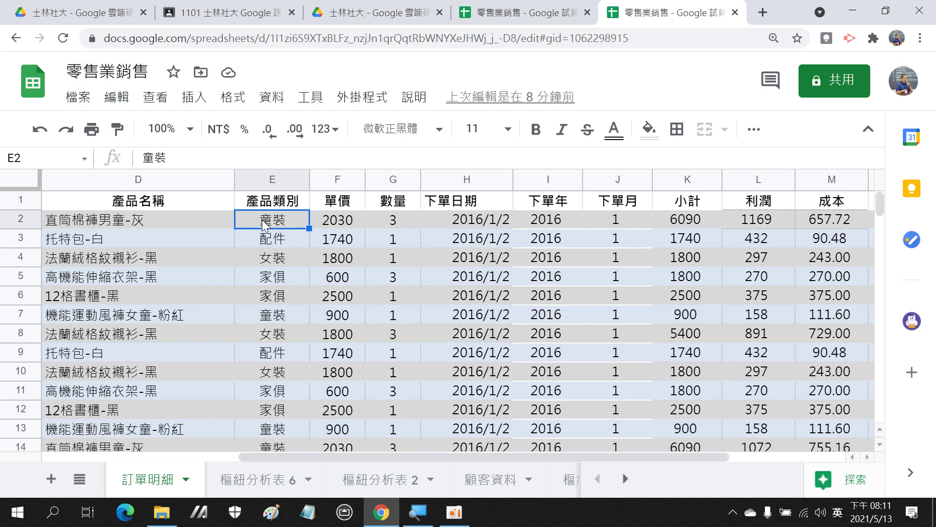
{"action": "left_click", "coordinate": [756, 225]}
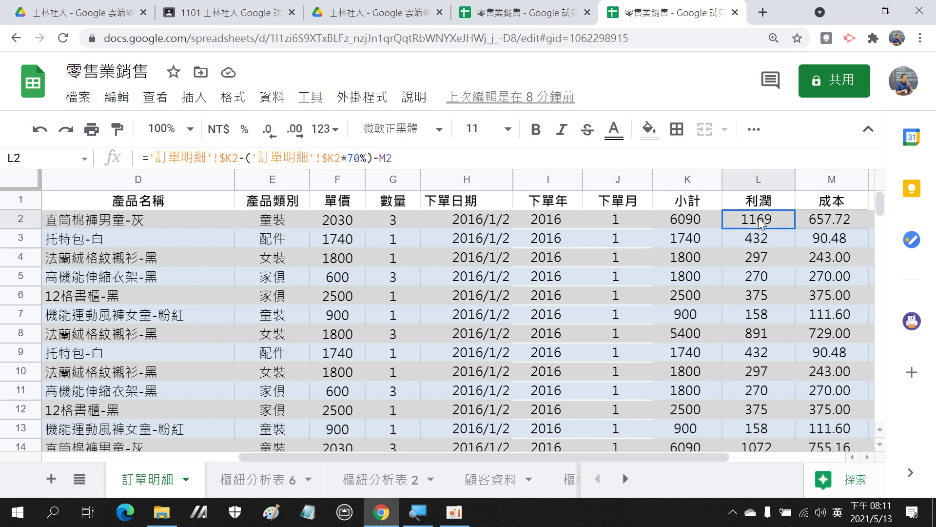
{"action": "left_click", "coordinate": [273, 323]}
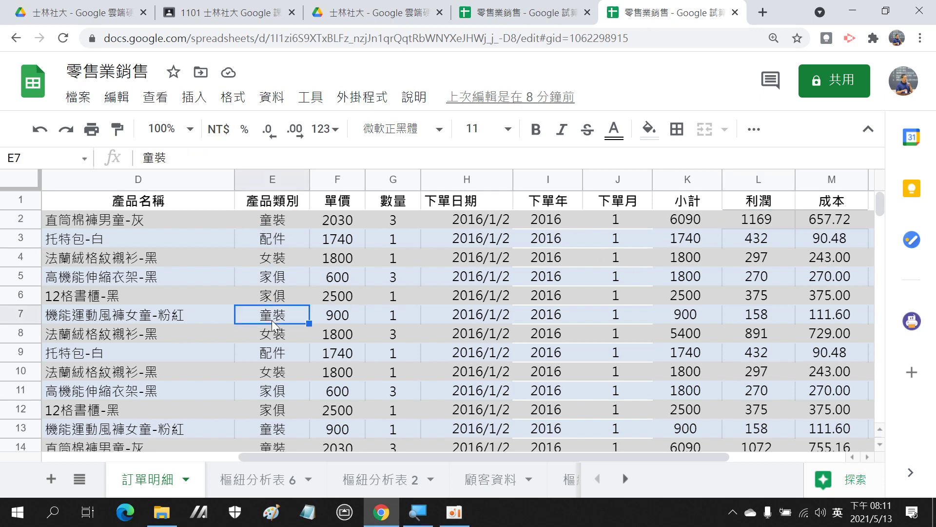
{"action": "left_click", "coordinate": [780, 314]}
{"action": "left_click", "coordinate": [768, 221]}
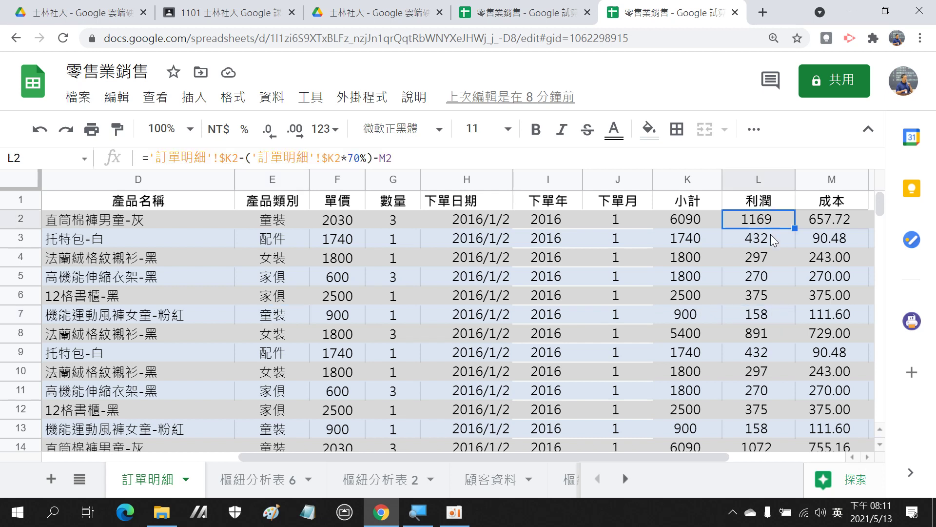
{"action": "left_click", "coordinate": [761, 316]}
{"action": "left_click", "coordinate": [273, 314]}
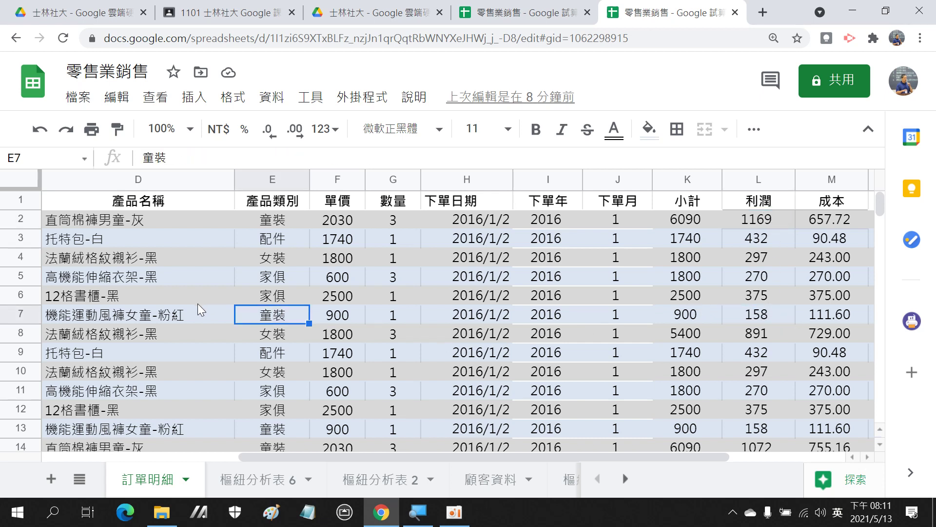
Check product names, categories, quantity and profit formula for order rows 2 and 7.
{"action": "left_click", "coordinate": [186, 313]}
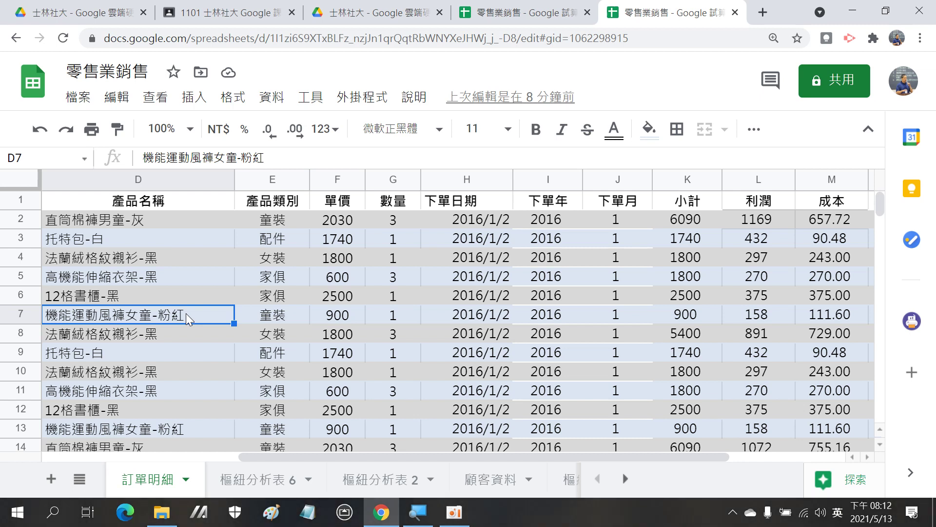
{"action": "left_click", "coordinate": [129, 221]}
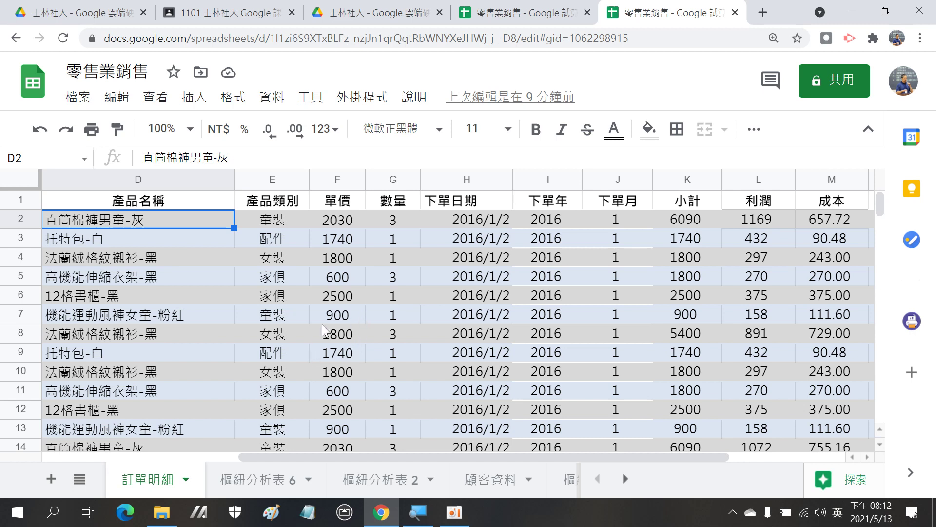
{"action": "left_click", "coordinate": [268, 316]}
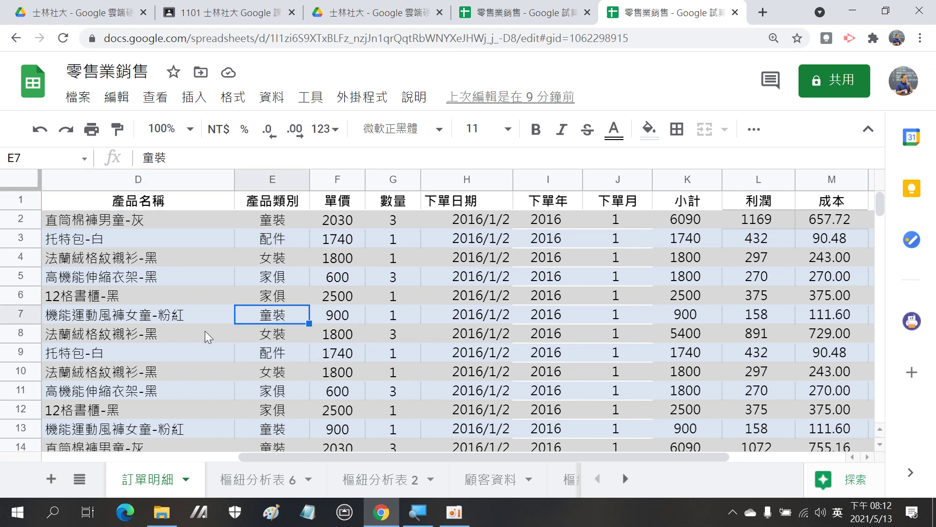
{"action": "left_click", "coordinate": [112, 317]}
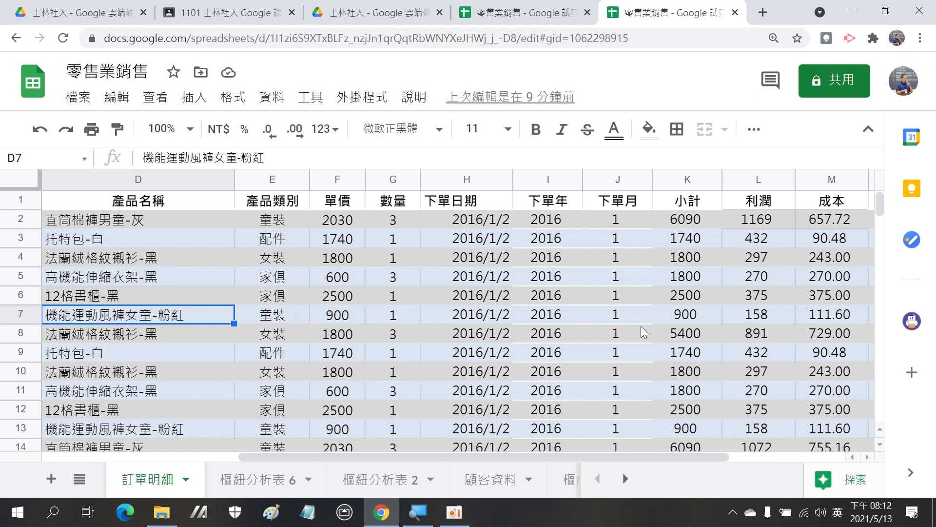
{"action": "left_click", "coordinate": [750, 317]}
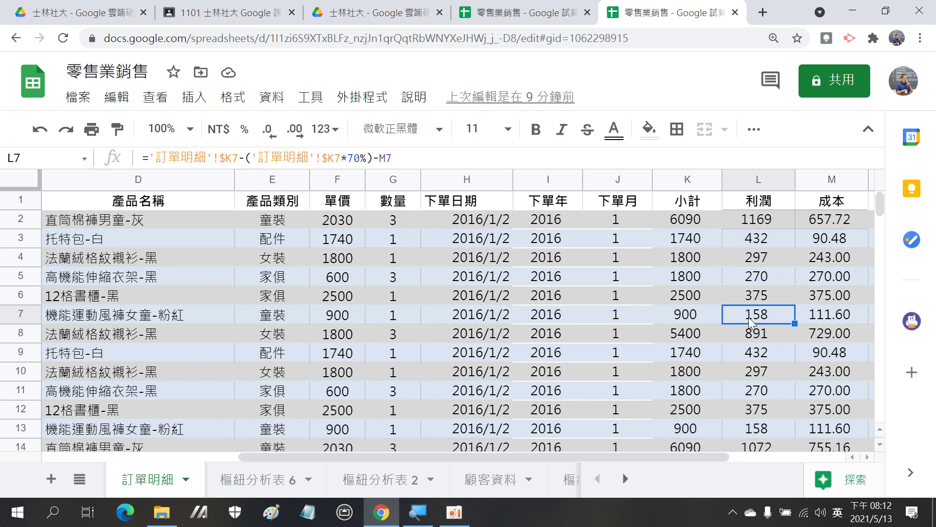
{"action": "left_click", "coordinate": [399, 313]}
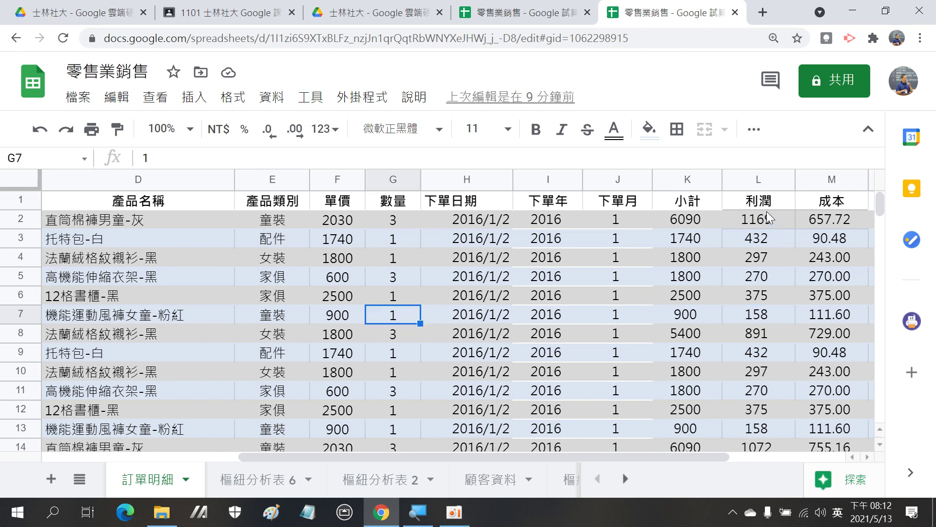
{"action": "left_click", "coordinate": [292, 214]}
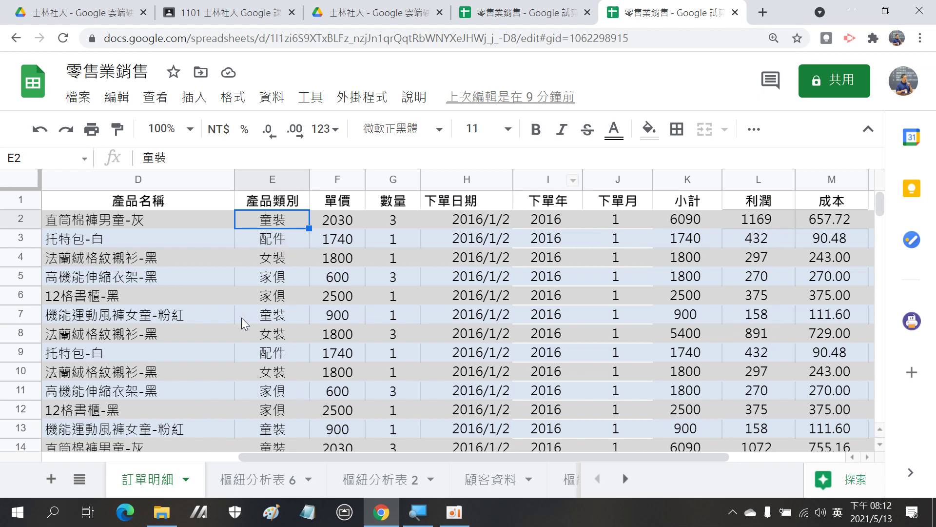
Back on 樞紐分析表 6, add SUM of 利潤 as the pivot's third value, totalling 3179045.
{"action": "left_click", "coordinate": [244, 473]}
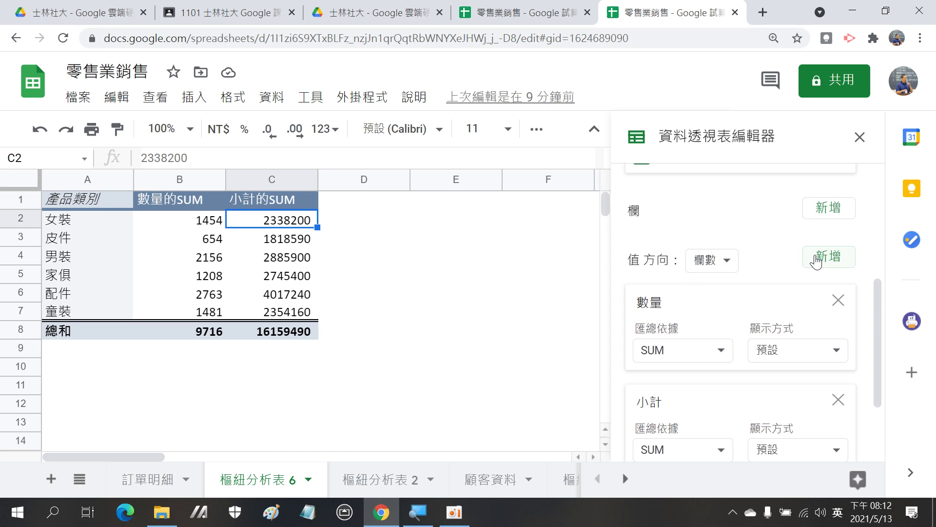
{"action": "left_click", "coordinate": [816, 260]}
{"action": "scroll", "coordinate": [834, 371], "scroll_direction": "down", "scroll_amount": 2}
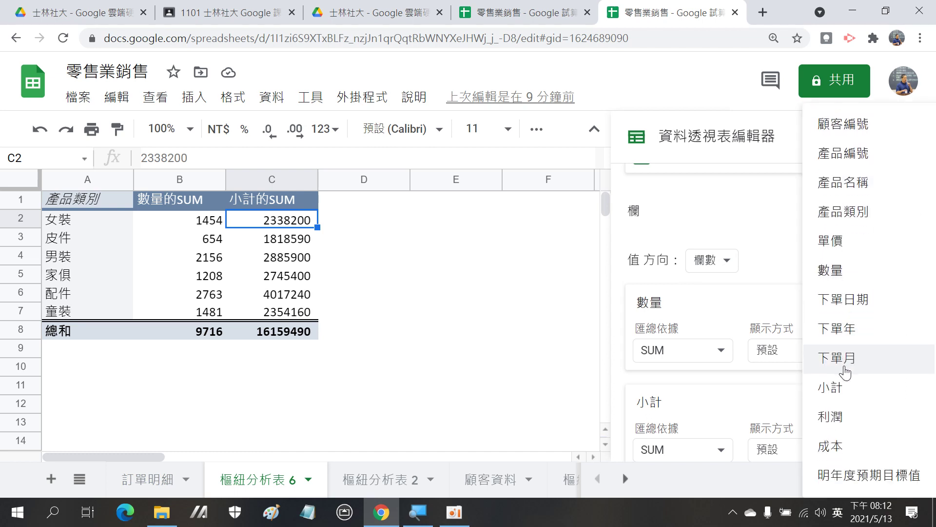
{"action": "left_click", "coordinate": [840, 420]}
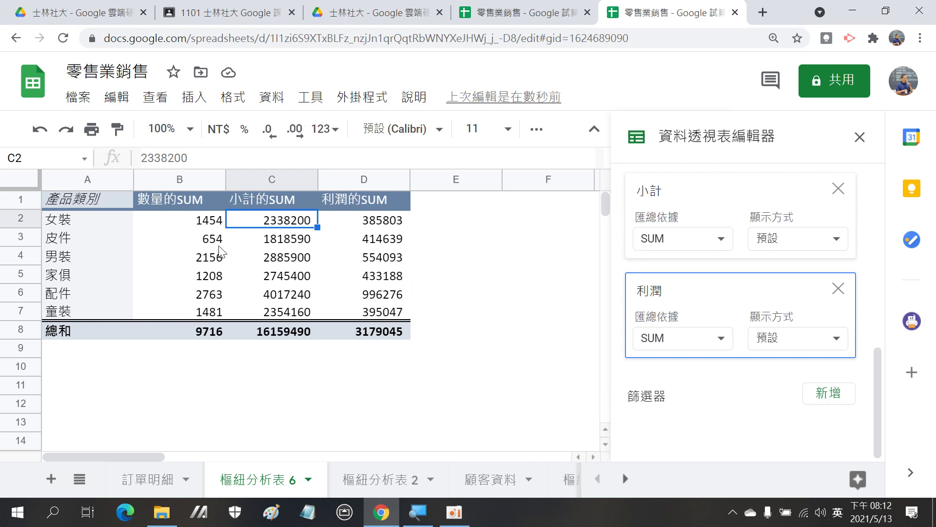
{"action": "left_click", "coordinate": [199, 200]}
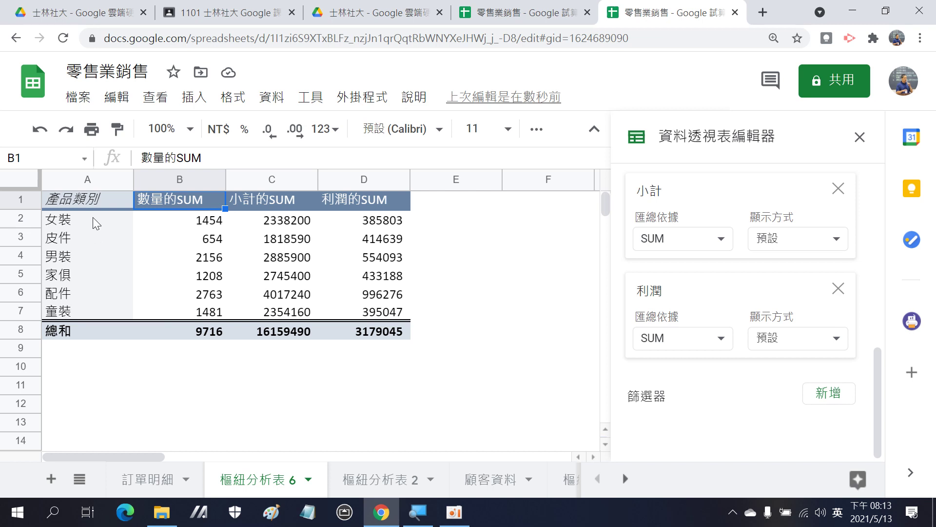
Rename the B1 header 數量的SUM to 銷售數量.
{"action": "double_click", "coordinate": [204, 199]}
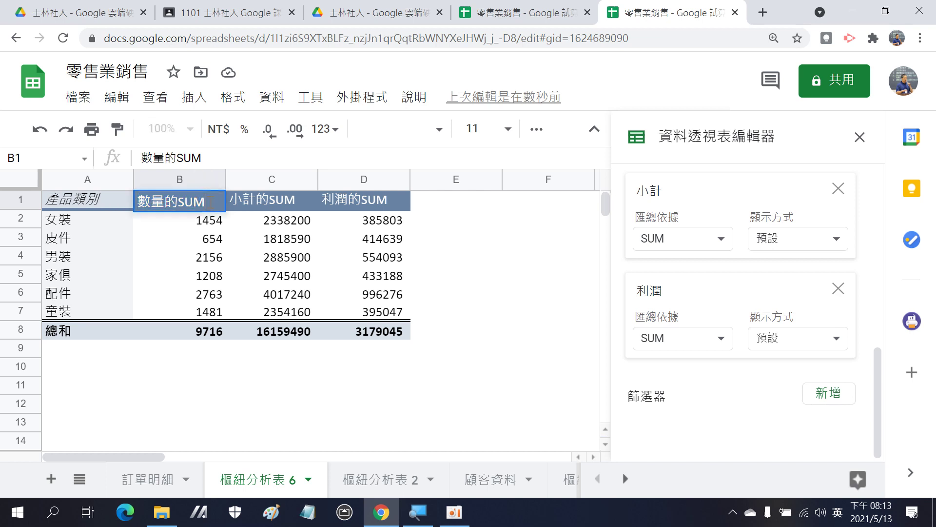
{"action": "left_click_drag", "start_coordinate": [209, 201], "coordinate": [161, 198]}
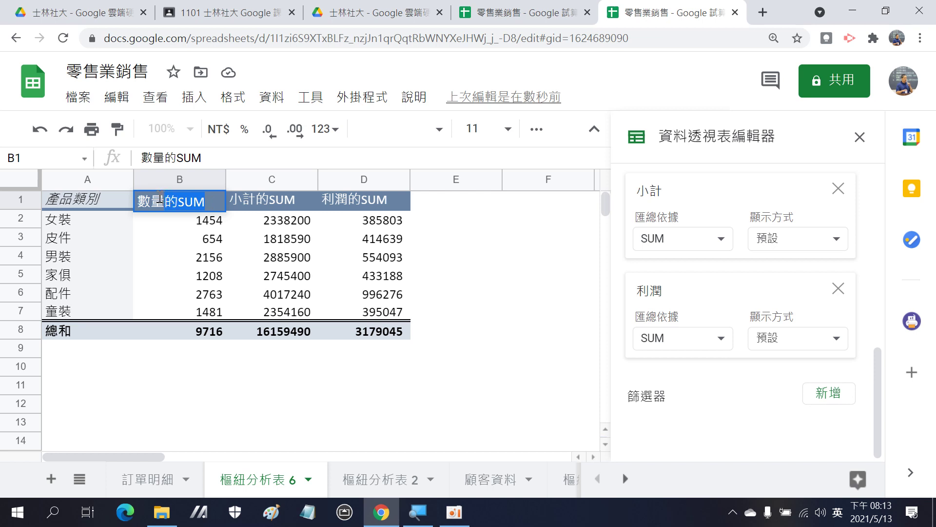
{"action": "key", "text": "BackSpace"}
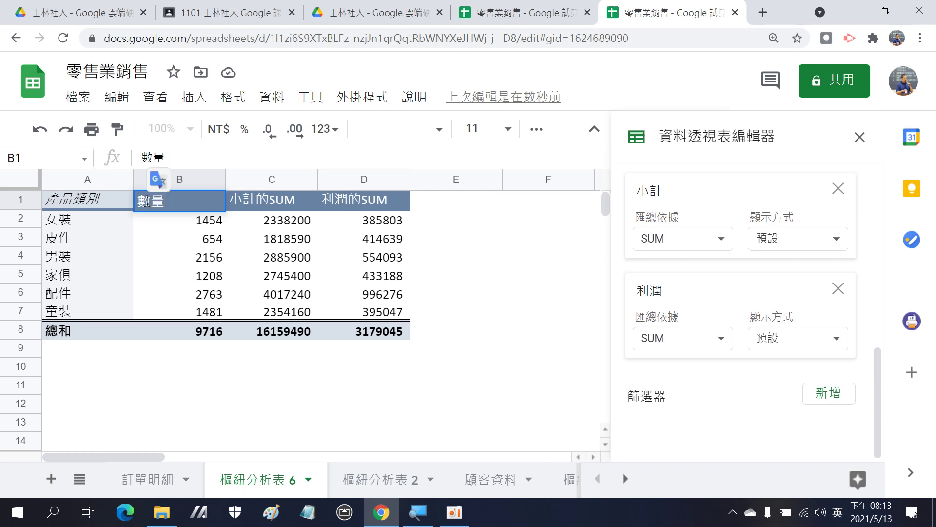
{"action": "type", "text": "vu"}
{"action": "key", "text": "BackSpace"}
{"action": "key", "text": "BackSpace"}
{"action": "type", "text": "銷售"}
{"action": "key", "text": "Return"}
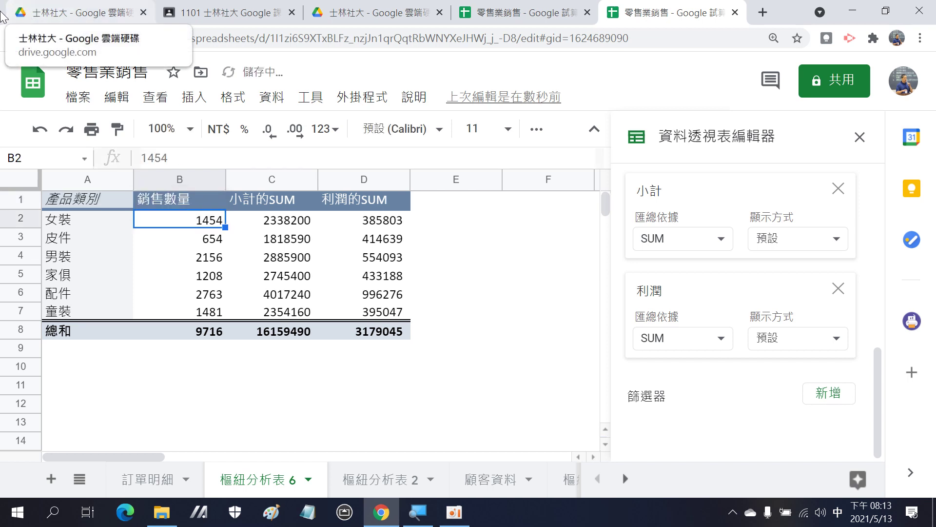
Replace the C1 header 小計的SUM with 銷售額.
{"action": "left_click", "coordinate": [245, 201]}
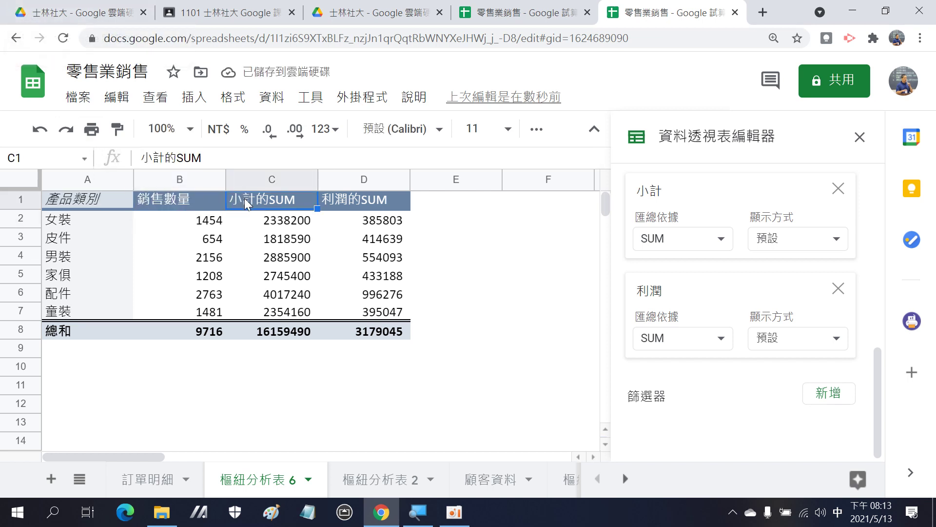
{"action": "double_click", "coordinate": [244, 198]}
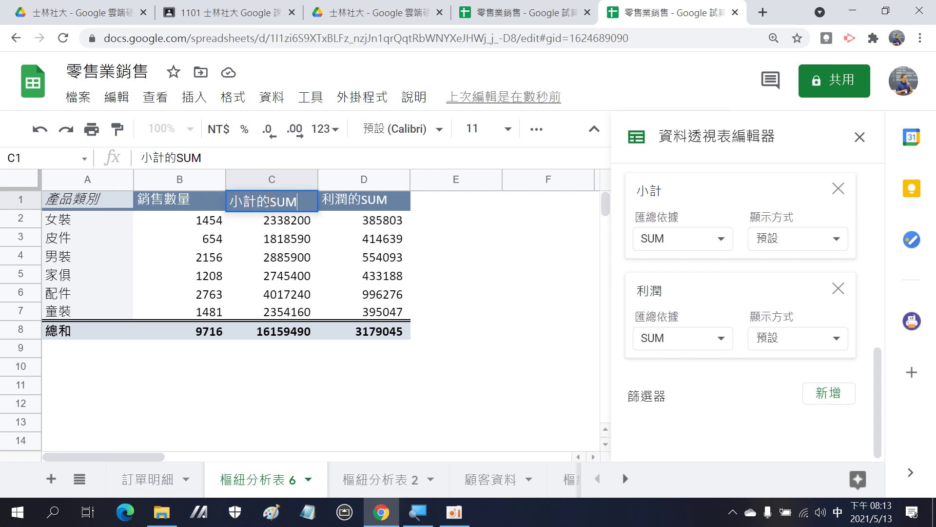
{"action": "key", "text": "ctrl+a"}
{"action": "type", "text": "宵"}
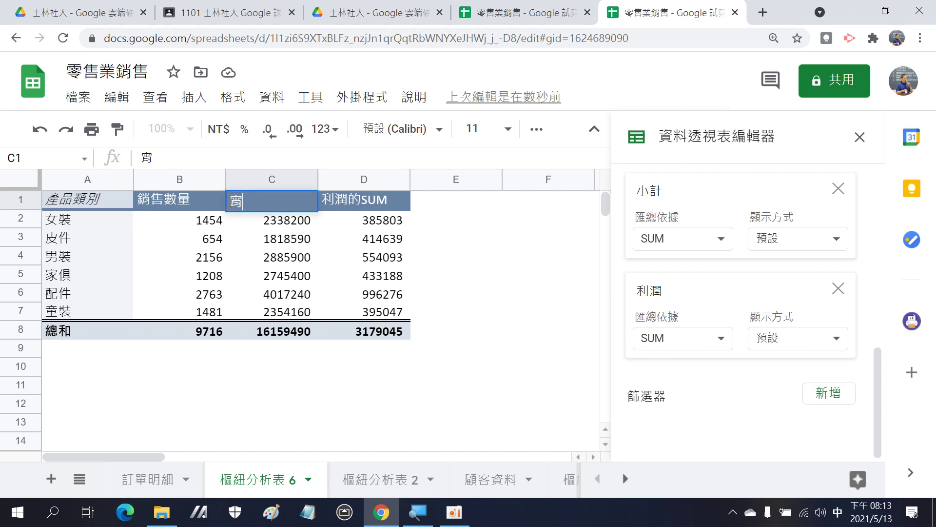
{"action": "type", "text": "ㄕㄡ額"}
{"action": "key", "text": "Return"}
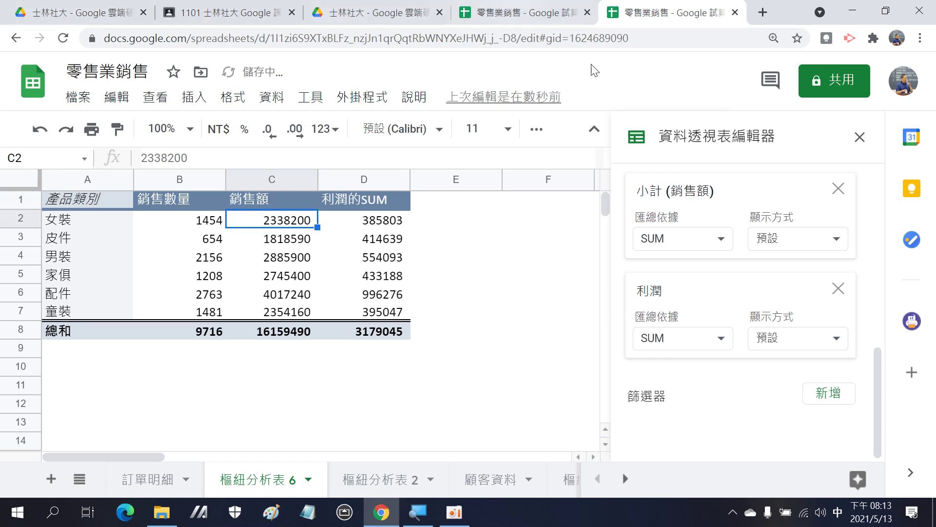
Change the D1 header 利潤的SUM to 銷售利潤.
{"action": "left_click", "coordinate": [330, 200]}
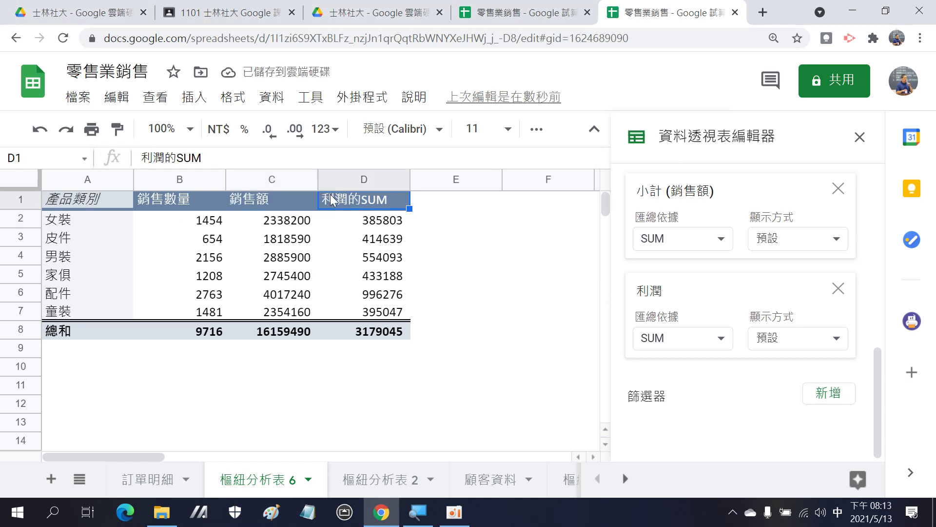
{"action": "double_click", "coordinate": [356, 200]}
{"action": "left_click_drag", "start_coordinate": [322, 201], "coordinate": [368, 201]}
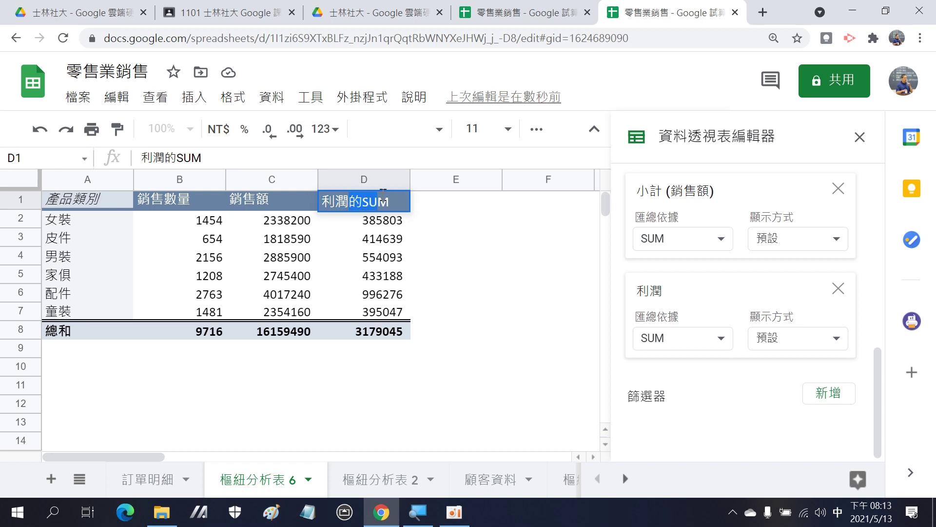
{"action": "key", "text": "BackSpace"}
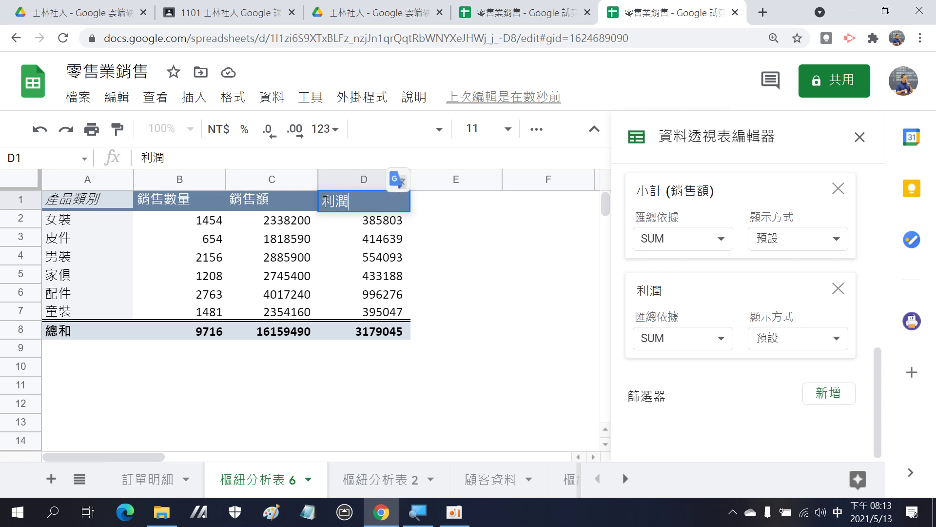
{"action": "left_click", "coordinate": [326, 200]}
{"action": "type", "text": "銷售"}
{"action": "key", "text": "Return"}
{"action": "key", "text": "Return"}
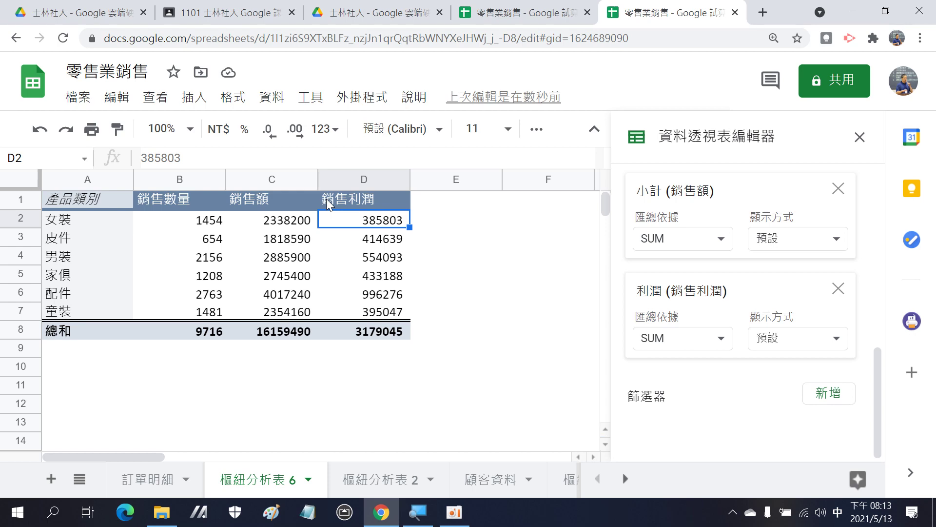
{"action": "left_click", "coordinate": [143, 481]}
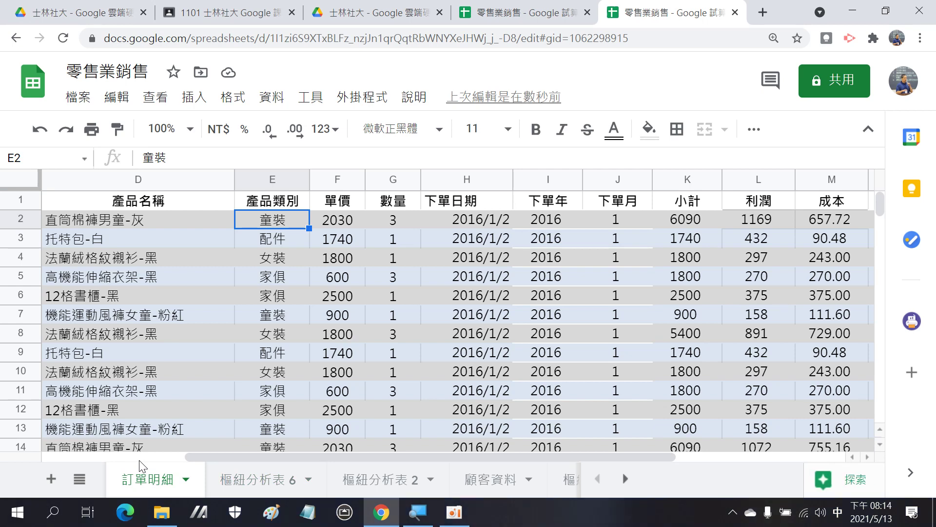
{"action": "left_click", "coordinate": [147, 456]}
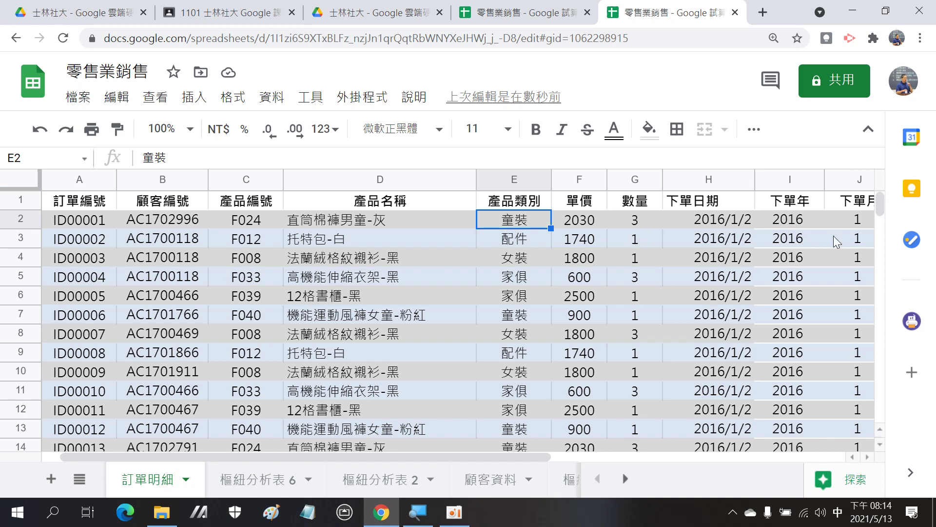
{"action": "left_click_drag", "start_coordinate": [531, 458], "coordinate": [665, 456]}
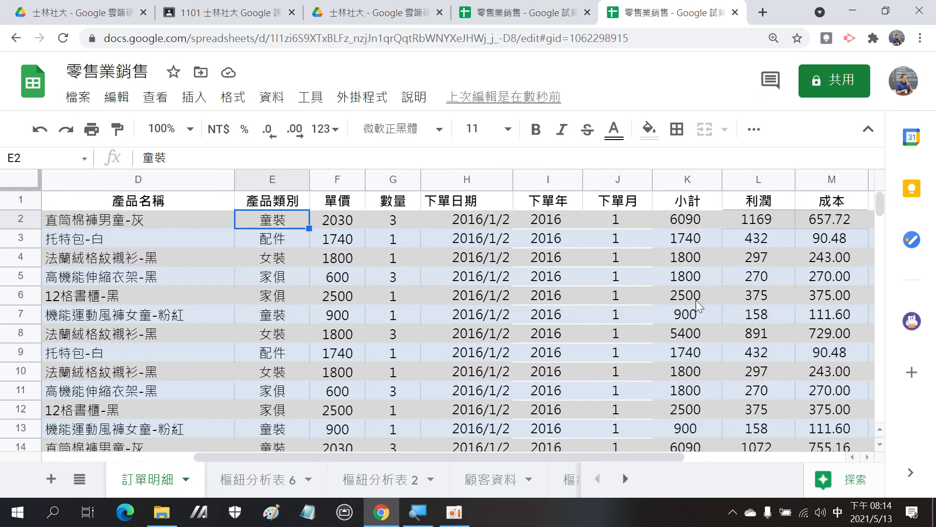
{"action": "left_click", "coordinate": [686, 177]}
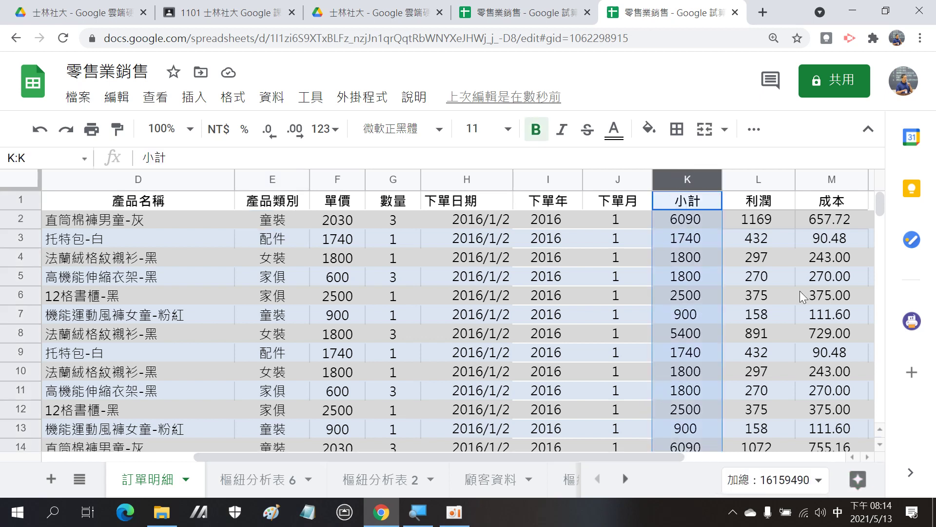
{"action": "left_click", "coordinate": [758, 185]}
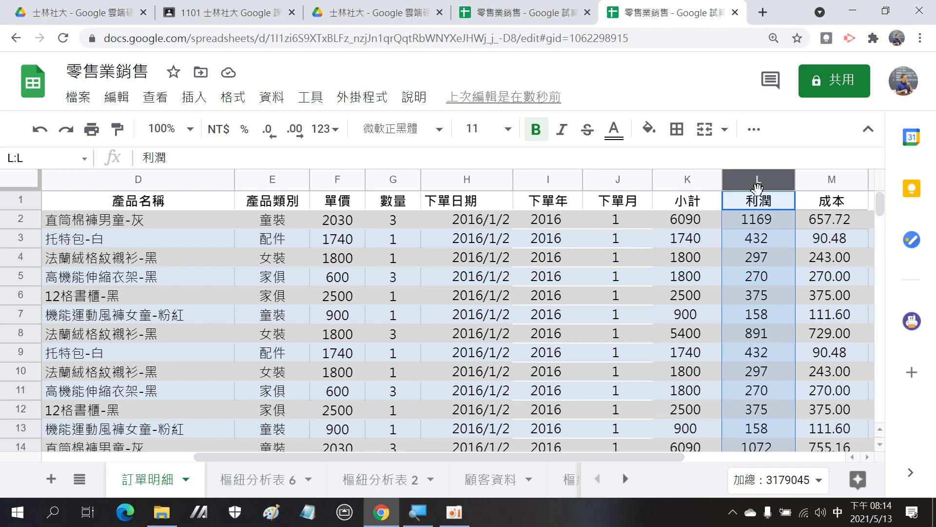
{"action": "left_click", "coordinate": [254, 480]}
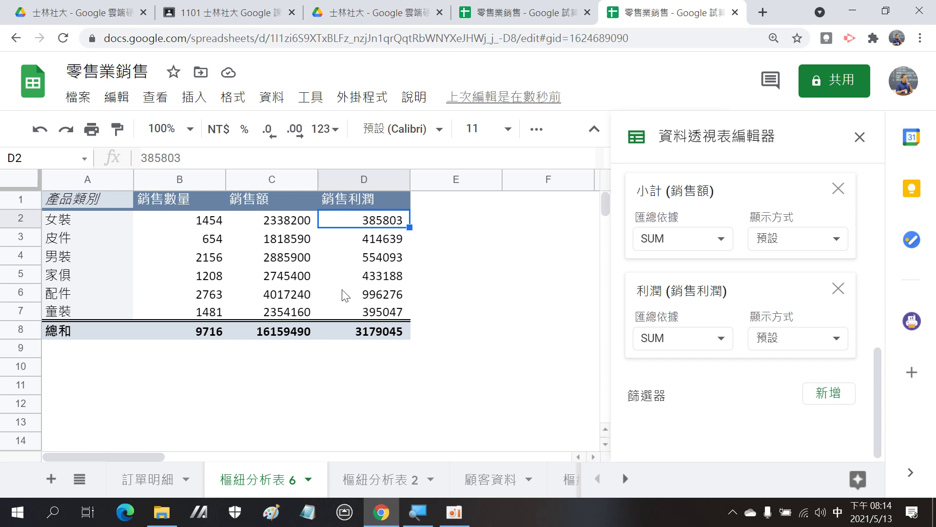
Settle on the 訂單明細 order data and select cell D8 inside it.
{"action": "left_click", "coordinate": [146, 479]}
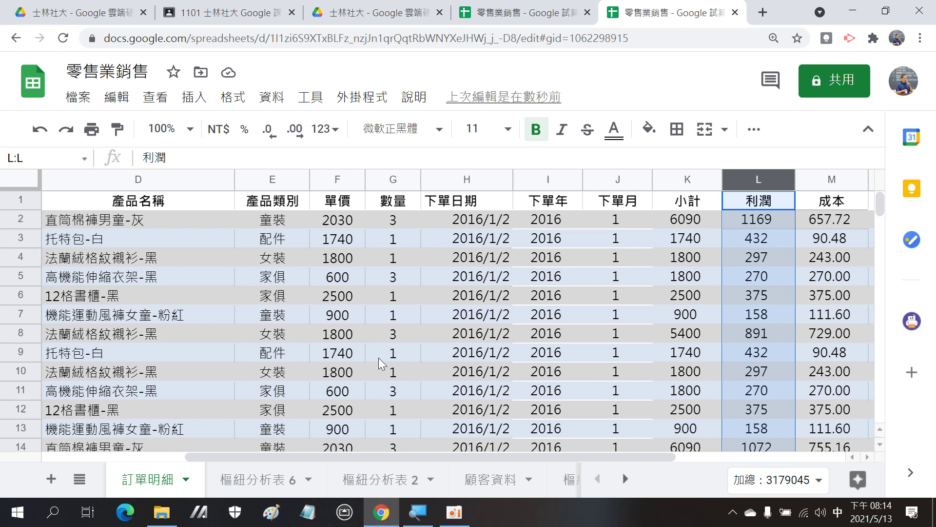
{"action": "left_click", "coordinate": [252, 478]}
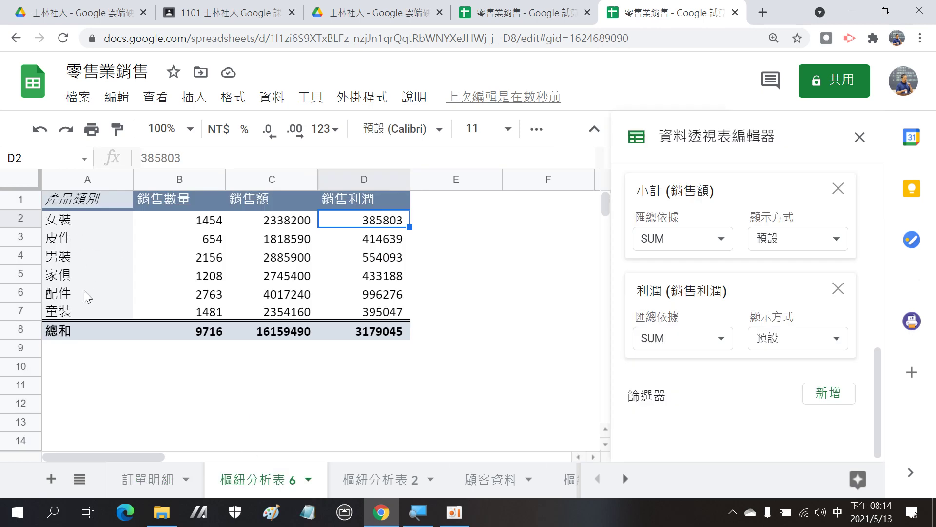
{"action": "left_click", "coordinate": [166, 480]}
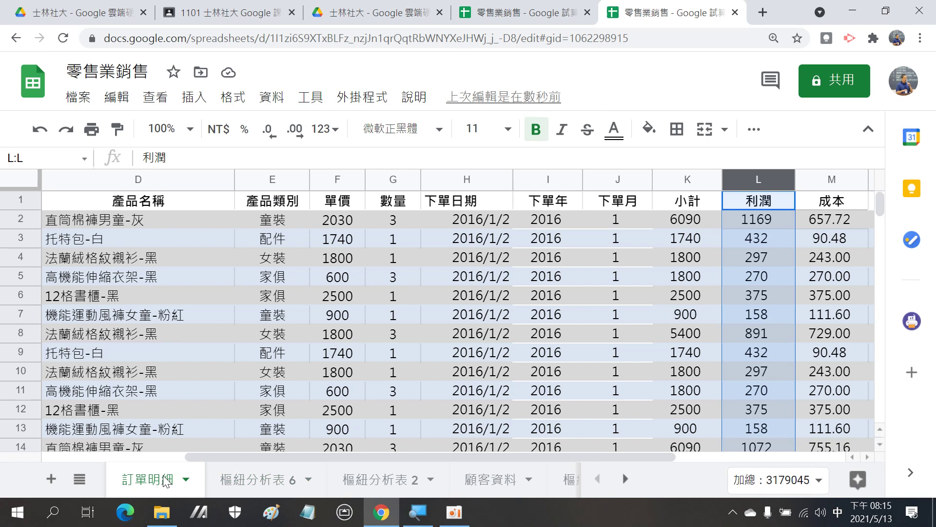
{"action": "left_click", "coordinate": [188, 342]}
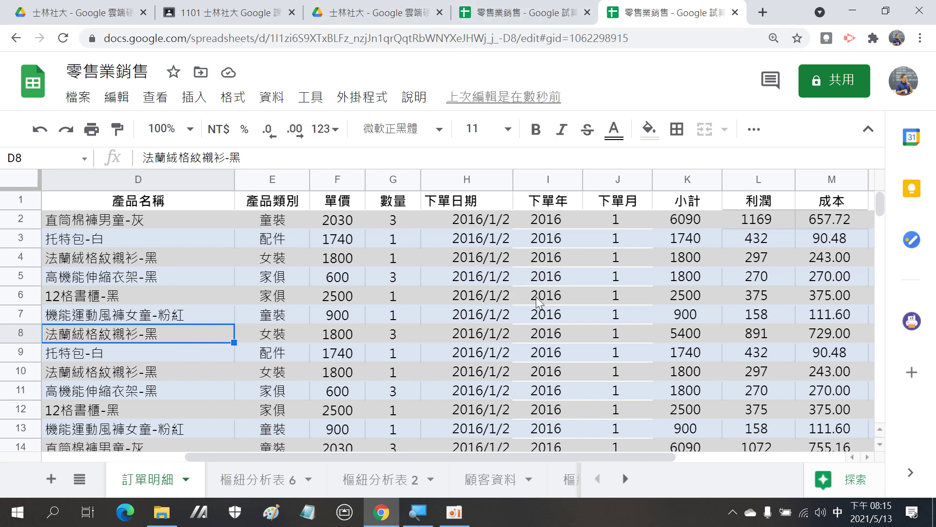
{"action": "scroll", "coordinate": [554, 334], "scroll_direction": "down", "scroll_amount": 4}
{"action": "scroll", "coordinate": [548, 370], "scroll_direction": "up", "scroll_amount": 1}
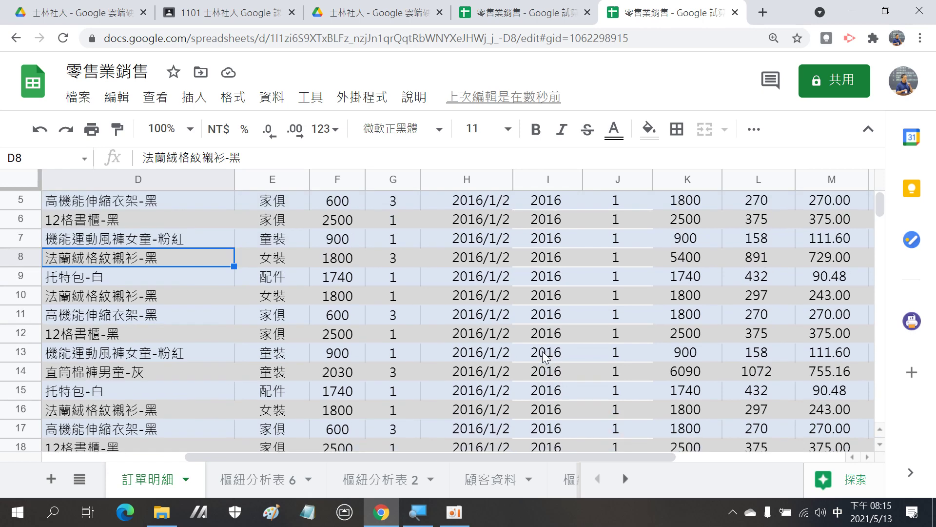
{"action": "scroll", "coordinate": [543, 351], "scroll_direction": "up", "scroll_amount": 3}
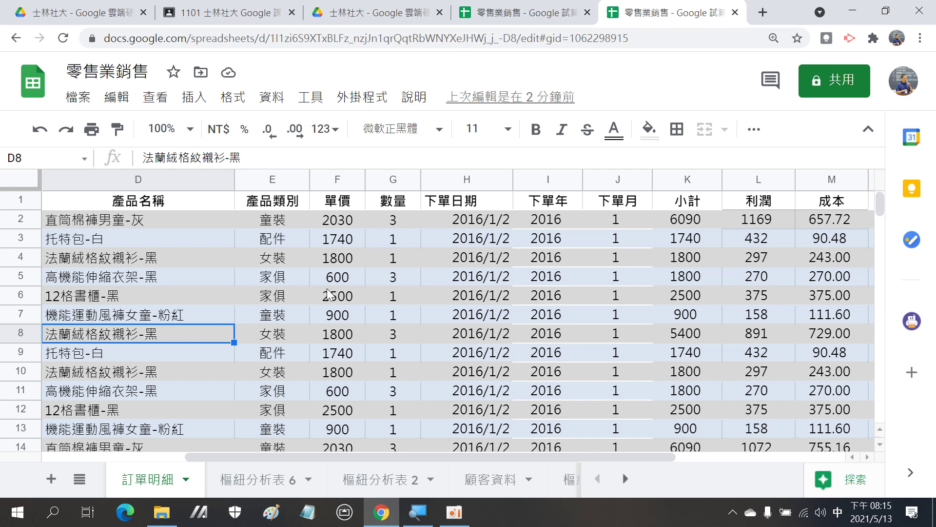
Insert a pivot table from the order data at '樞紐分析表 6'!A11 via 資料 > 資料透視表.
{"action": "left_click", "coordinate": [274, 107]}
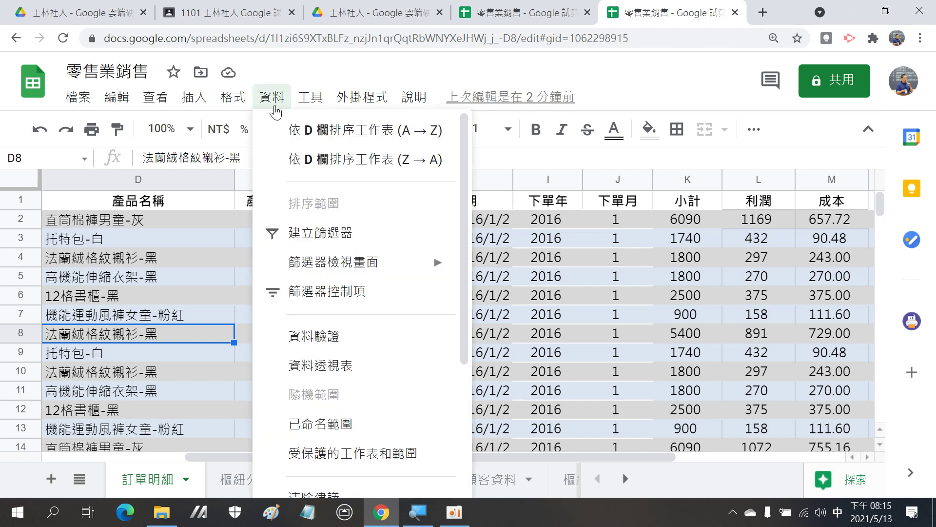
{"action": "left_click", "coordinate": [313, 371]}
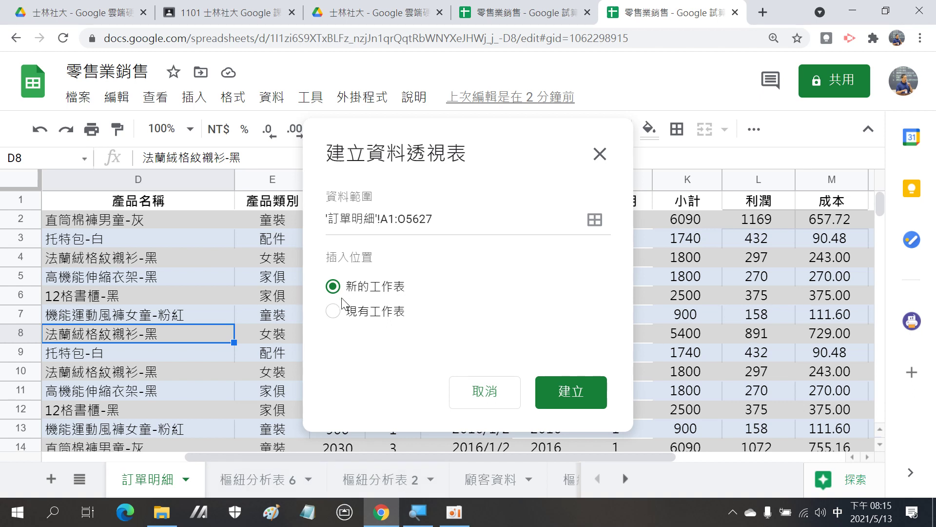
{"action": "left_click", "coordinate": [332, 312]}
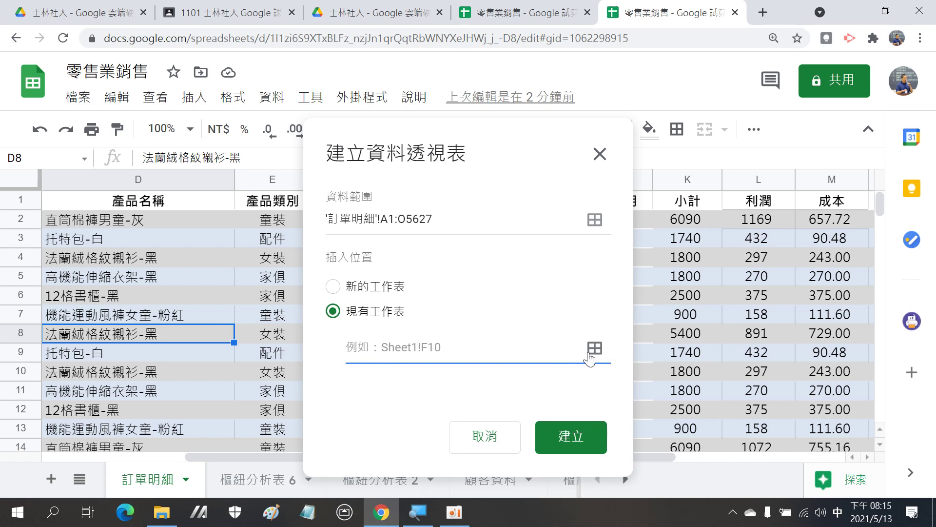
{"action": "left_click", "coordinate": [594, 348]}
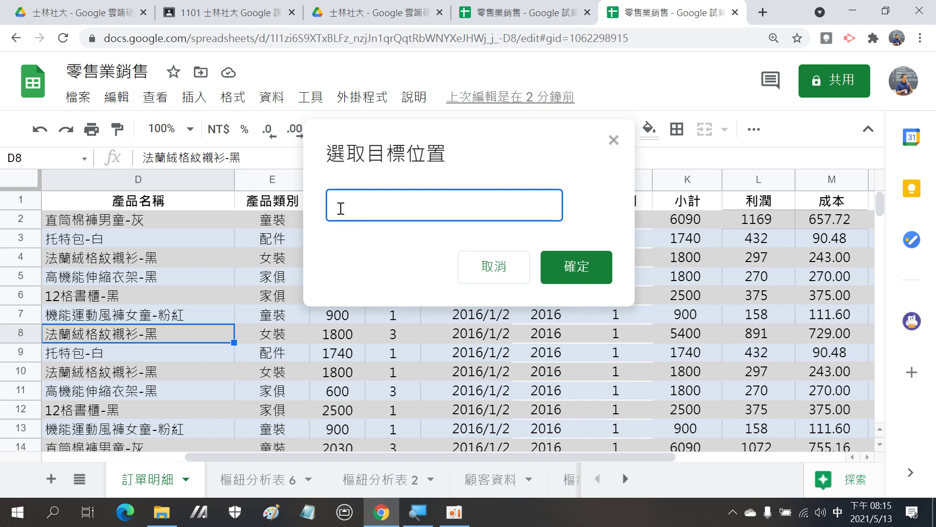
{"action": "left_click", "coordinate": [250, 483]}
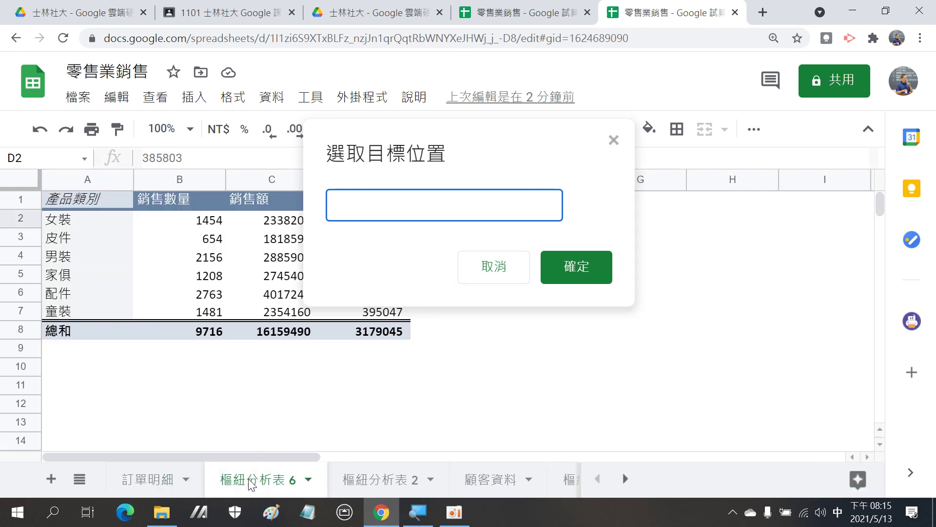
{"action": "left_click", "coordinate": [66, 390]}
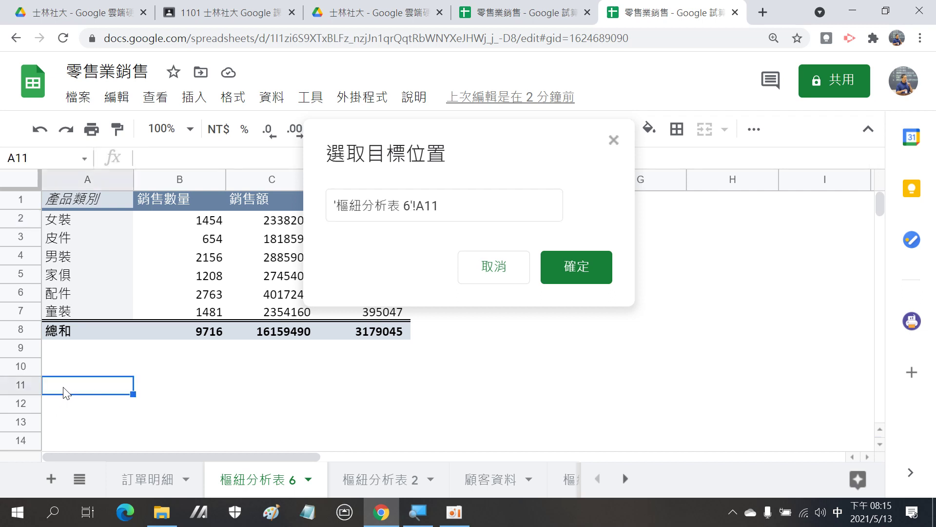
{"action": "left_click", "coordinate": [580, 263]}
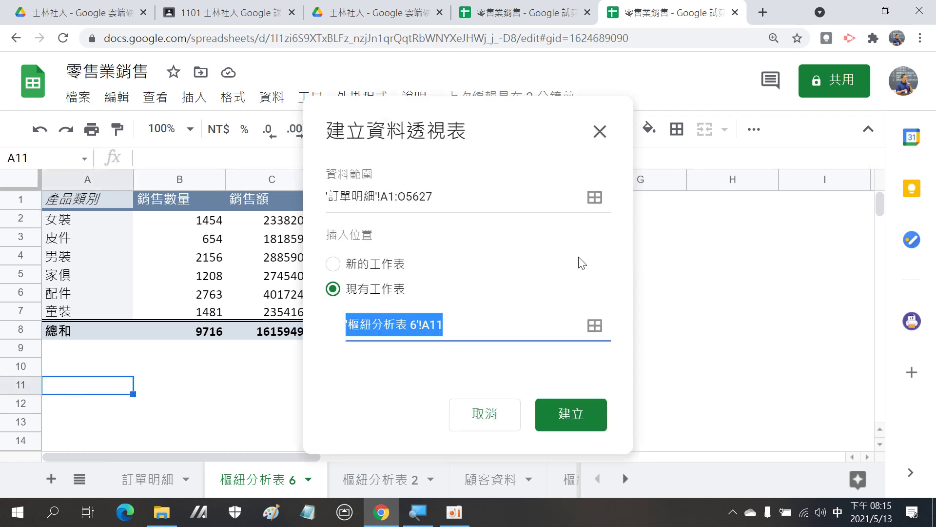
{"action": "left_click", "coordinate": [572, 413]}
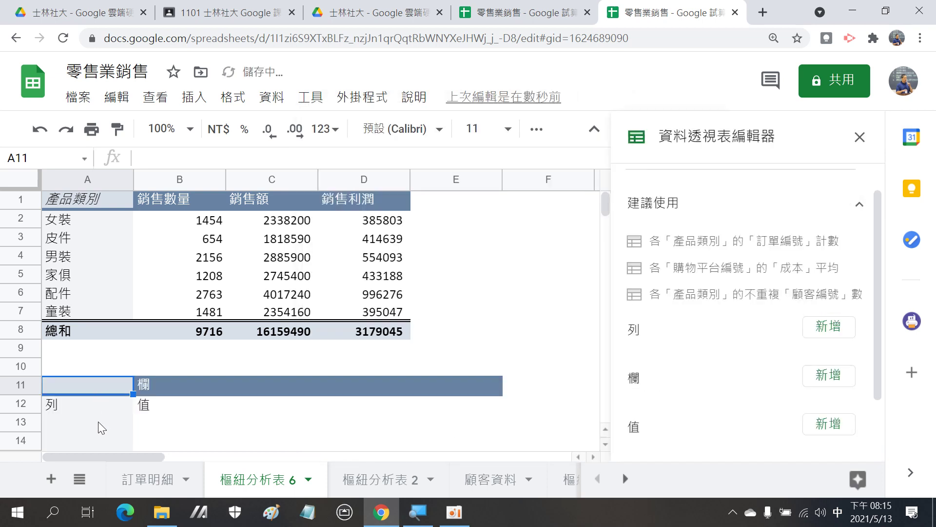
Group the new pivot's rows by 下單年.
{"action": "scroll", "coordinate": [98, 421], "scroll_direction": "down", "scroll_amount": 3}
{"action": "scroll", "coordinate": [101, 439], "scroll_direction": "down", "scroll_amount": 1}
{"action": "scroll", "coordinate": [106, 429], "scroll_direction": "up", "scroll_amount": 4}
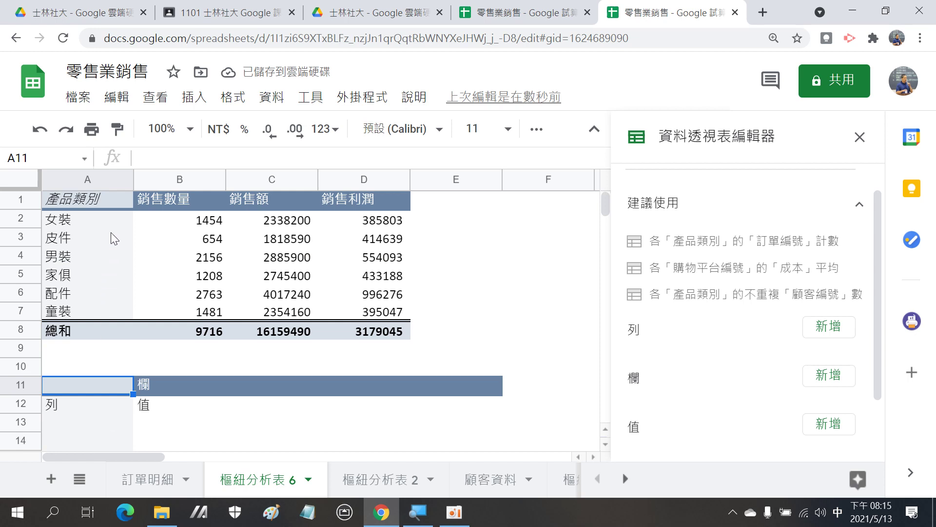
{"action": "scroll", "coordinate": [146, 376], "scroll_direction": "down", "scroll_amount": 3}
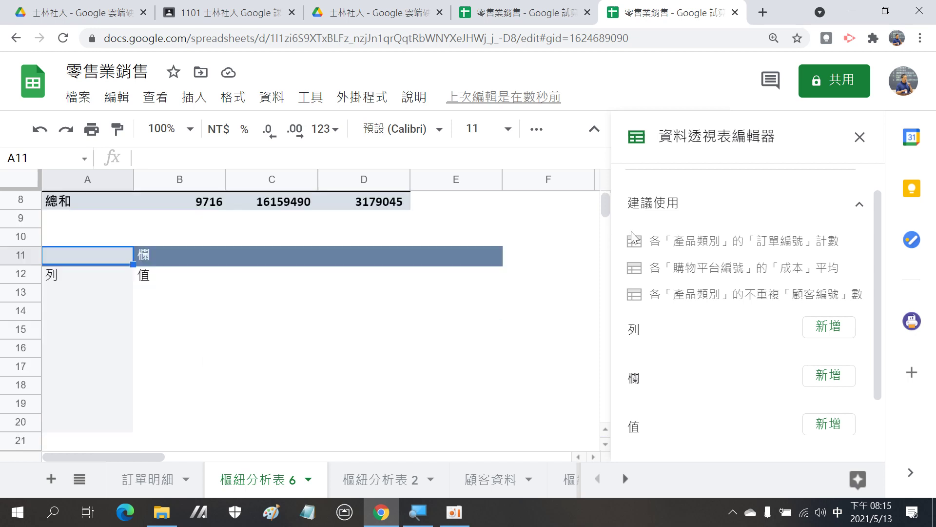
{"action": "scroll", "coordinate": [675, 266], "scroll_direction": "down", "scroll_amount": 2}
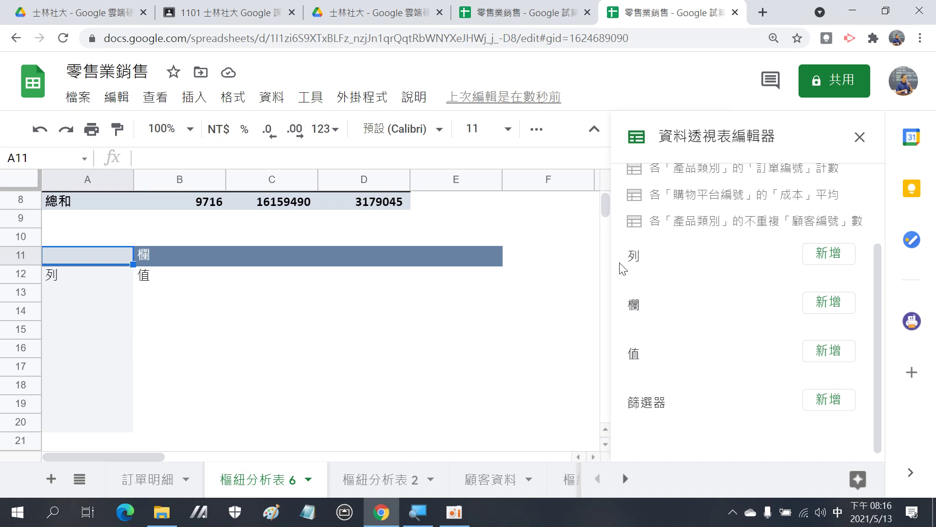
{"action": "left_click", "coordinate": [812, 260]}
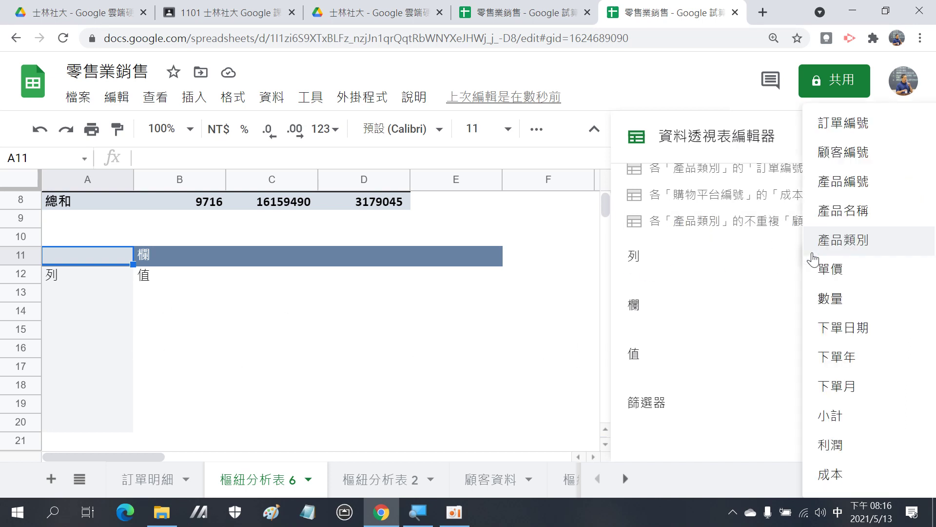
{"action": "left_click", "coordinate": [839, 358]}
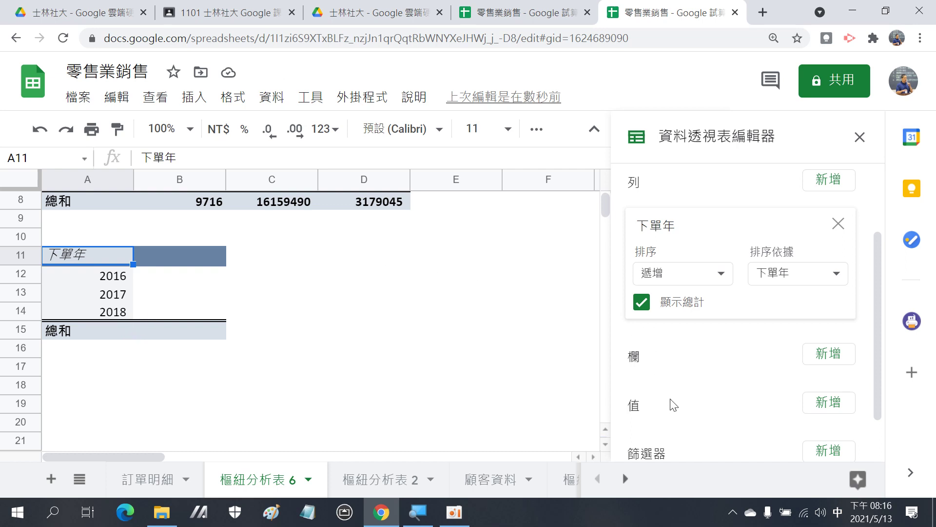
Add SUM of 數量 as the value: 2776, 3363 and 3577 for 2016–2018.
{"action": "left_click", "coordinate": [805, 401]}
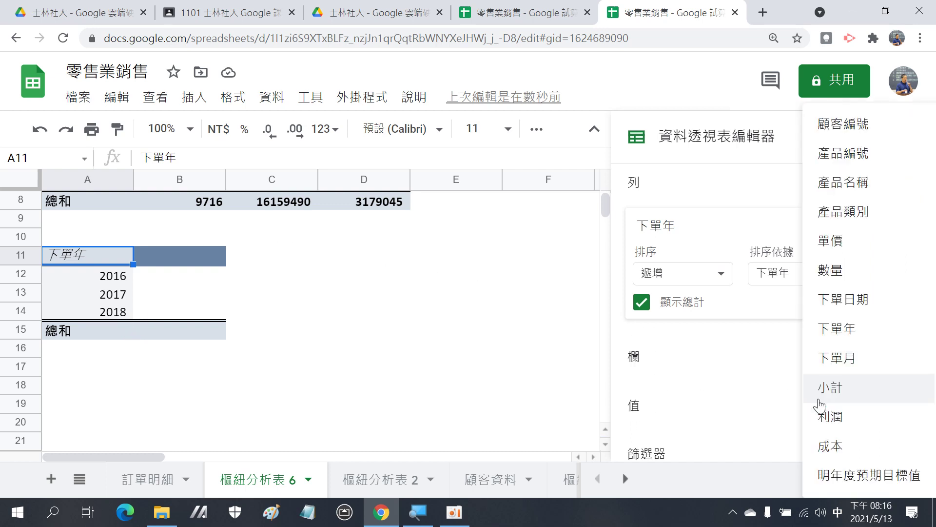
{"action": "left_click", "coordinate": [845, 272]}
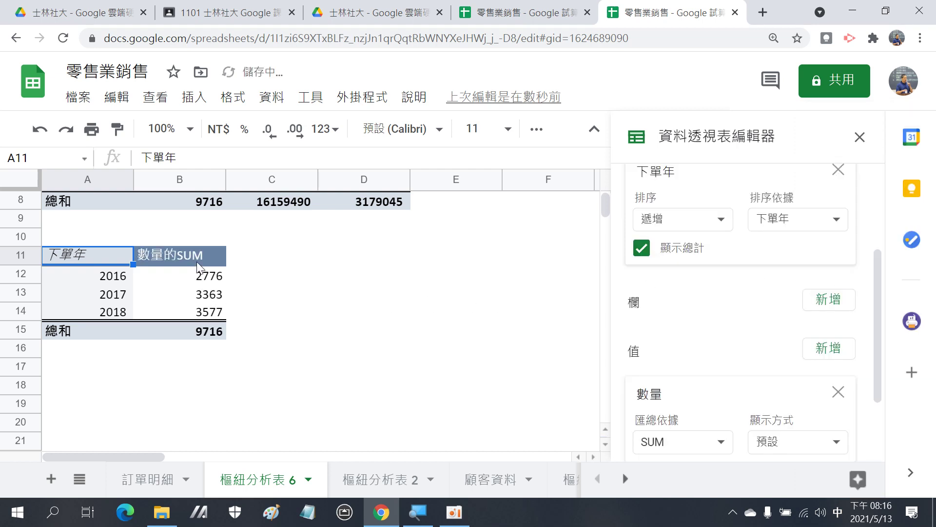
{"action": "scroll", "coordinate": [228, 316], "scroll_direction": "up", "scroll_amount": 3}
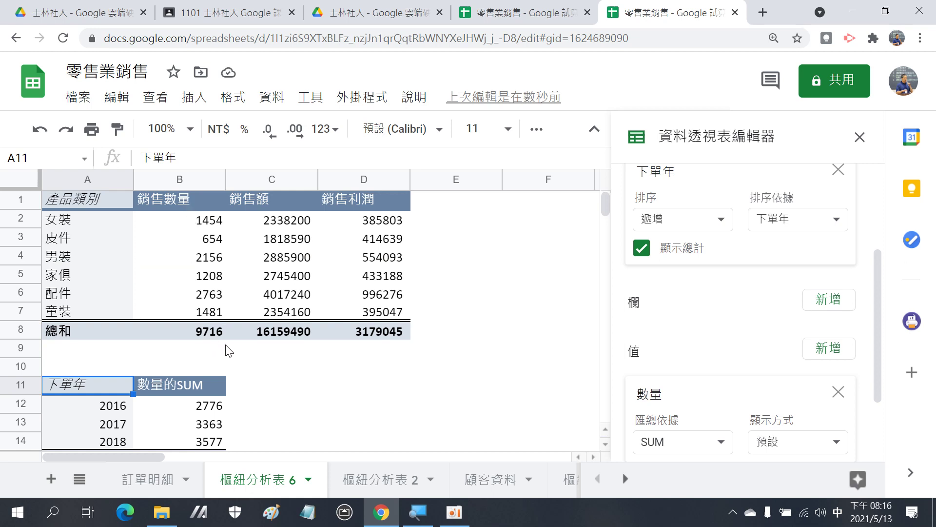
{"action": "scroll", "coordinate": [228, 350], "scroll_direction": "down", "scroll_amount": 3}
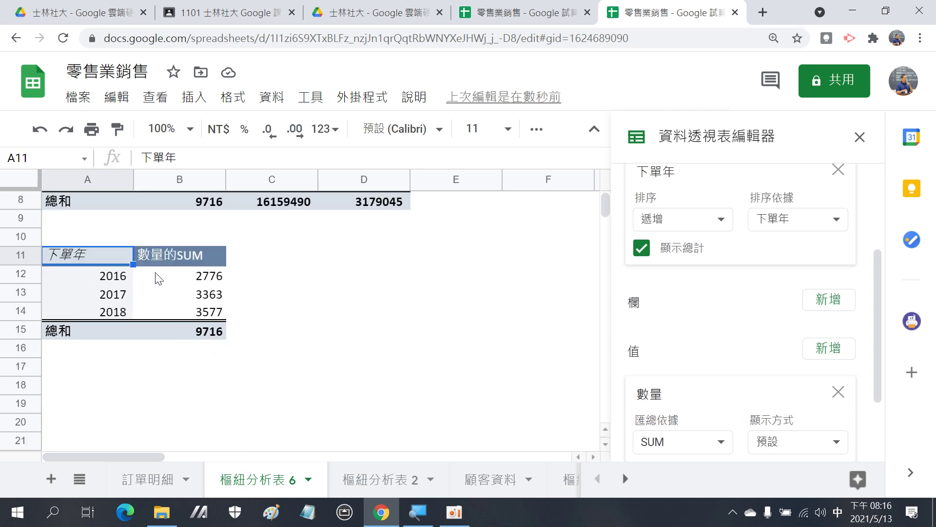
{"action": "scroll", "coordinate": [203, 281], "scroll_direction": "up", "scroll_amount": 2}
{"action": "scroll", "coordinate": [222, 341], "scroll_direction": "up", "scroll_amount": 2}
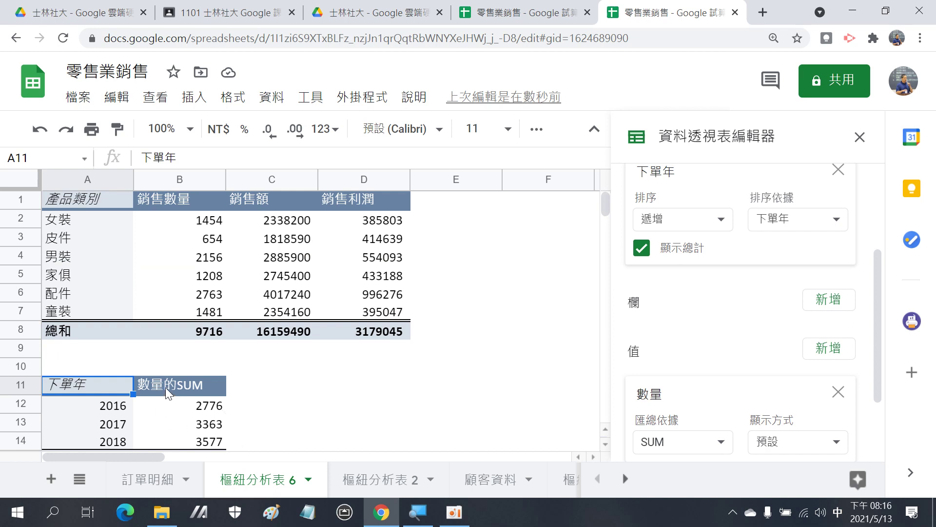
{"action": "scroll", "coordinate": [166, 387], "scroll_direction": "down", "scroll_amount": 3}
{"action": "left_click_drag", "start_coordinate": [21, 253], "coordinate": [264, 344]}
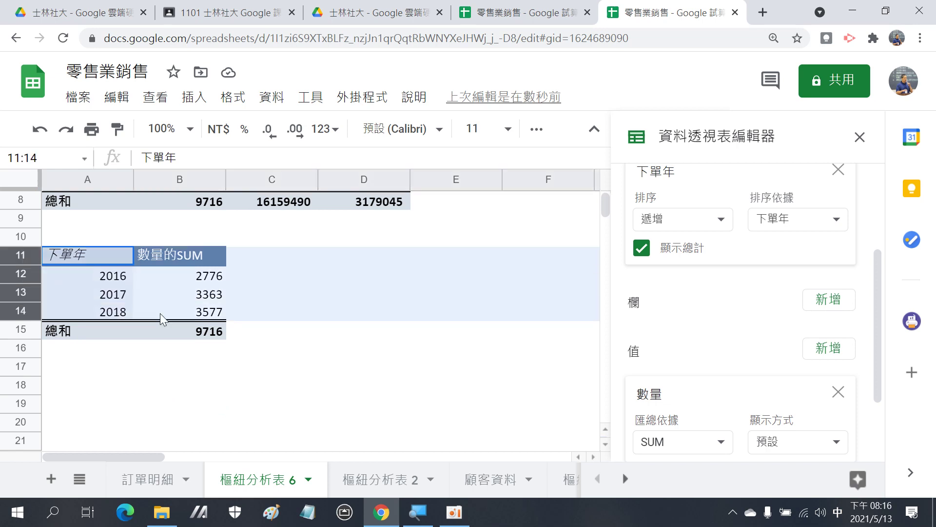
Delete rows 11–16 holding the yearly pivot, then go to the 訂單明細 sheet.
{"action": "right_click", "coordinate": [265, 345]}
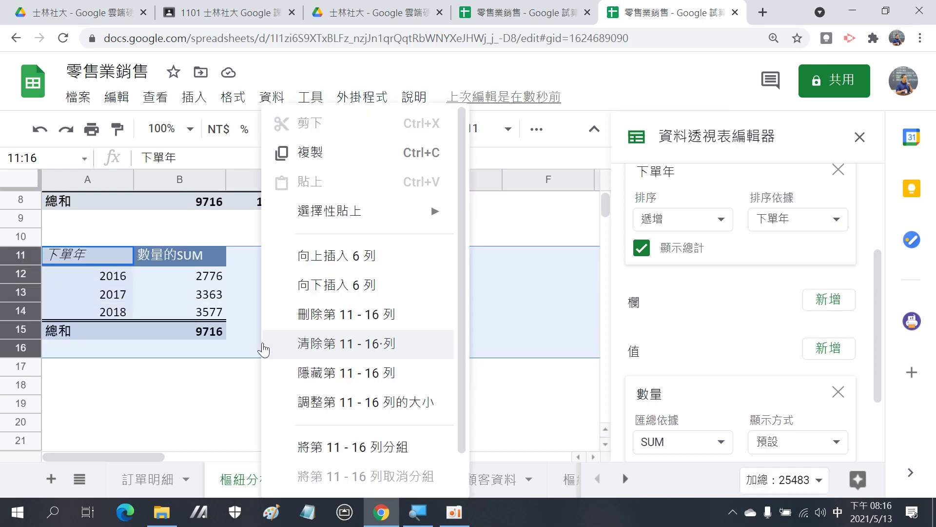
{"action": "left_click", "coordinate": [303, 308]}
{"action": "left_click", "coordinate": [215, 377]}
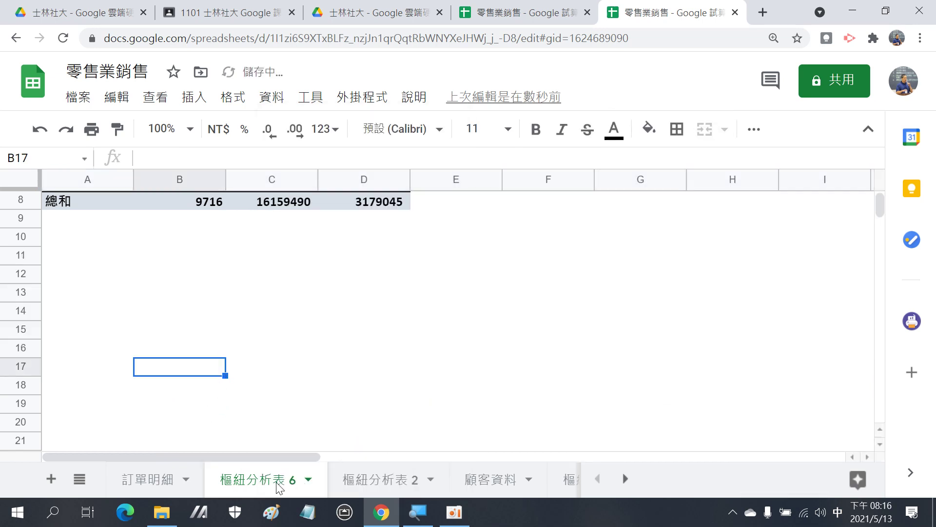
{"action": "left_click", "coordinate": [154, 480]}
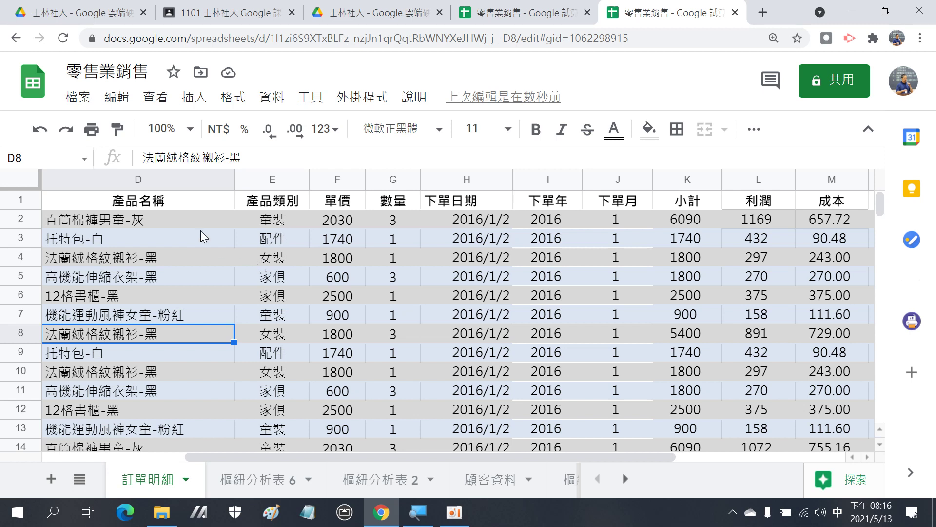
Select B1 on 樞紐分析表 6 to show the category pivot's editor, then return to 訂單明細.
{"action": "left_click", "coordinate": [257, 473]}
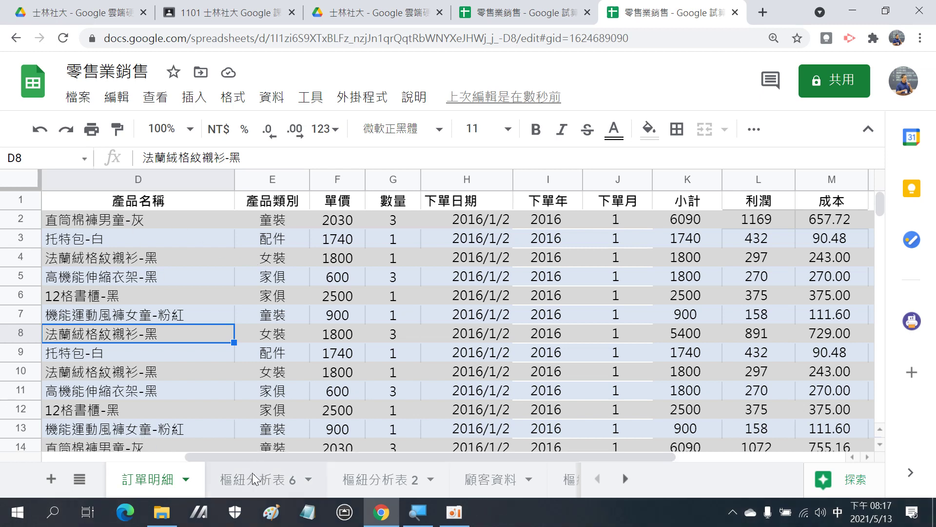
{"action": "scroll", "coordinate": [199, 271], "scroll_direction": "up", "scroll_amount": 3}
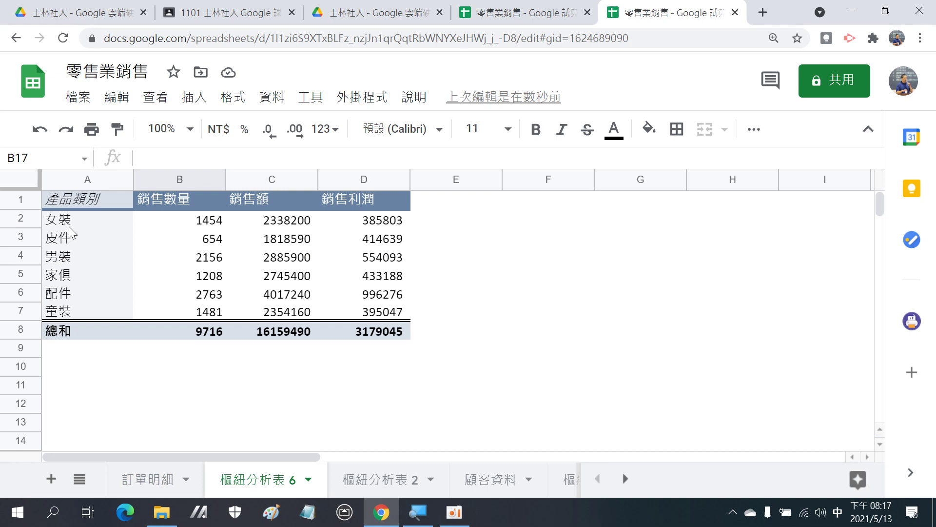
{"action": "left_click", "coordinate": [205, 207]}
{"action": "scroll", "coordinate": [674, 344], "scroll_direction": "down", "scroll_amount": 5}
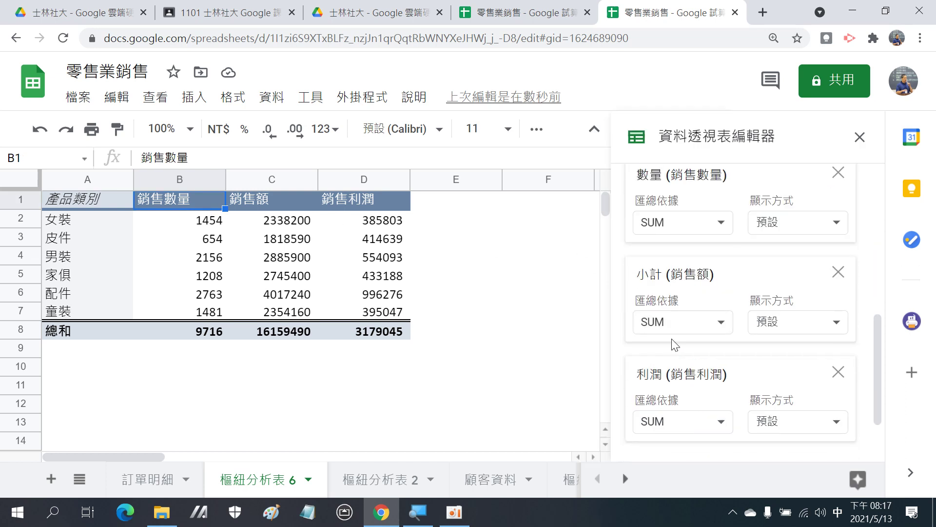
{"action": "scroll", "coordinate": [701, 209], "scroll_direction": "up", "scroll_amount": 2}
{"action": "scroll", "coordinate": [711, 341], "scroll_direction": "down", "scroll_amount": 2}
{"action": "left_click", "coordinate": [147, 479]}
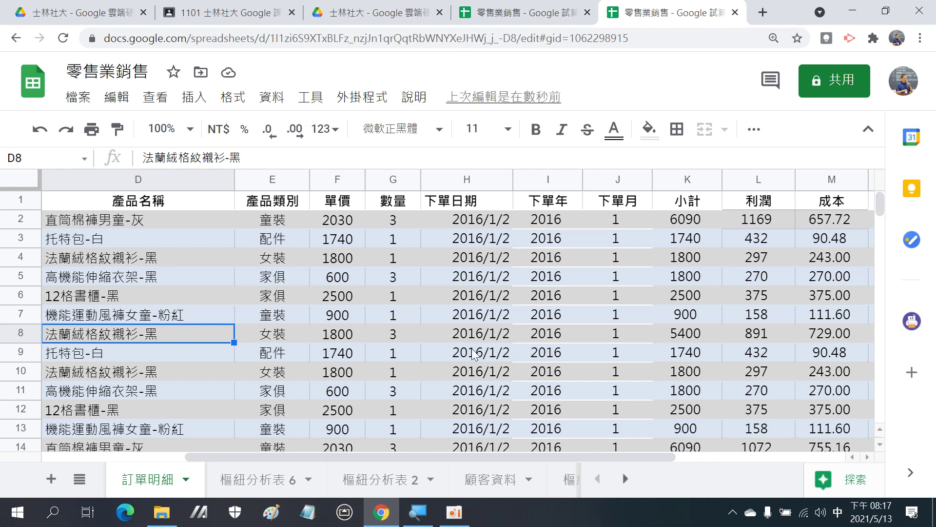
{"action": "left_click", "coordinate": [257, 481]}
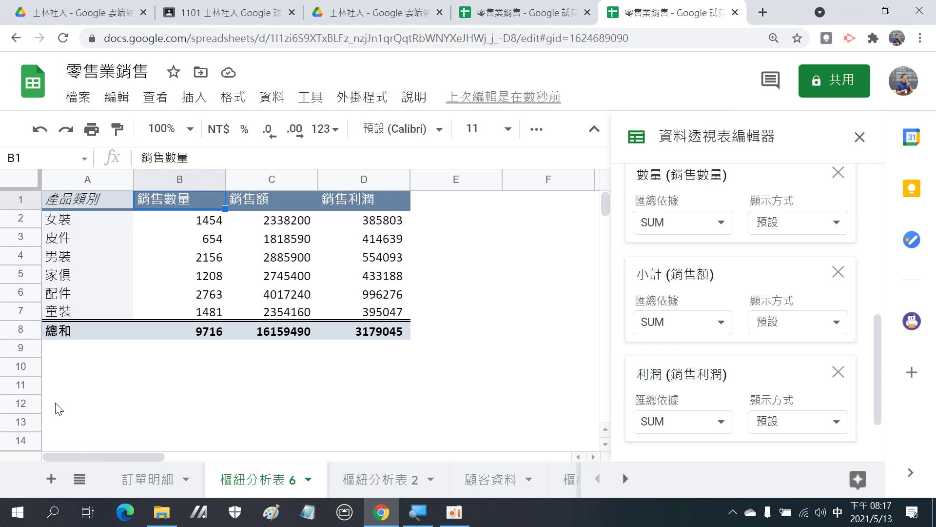
{"action": "left_click", "coordinate": [153, 481]}
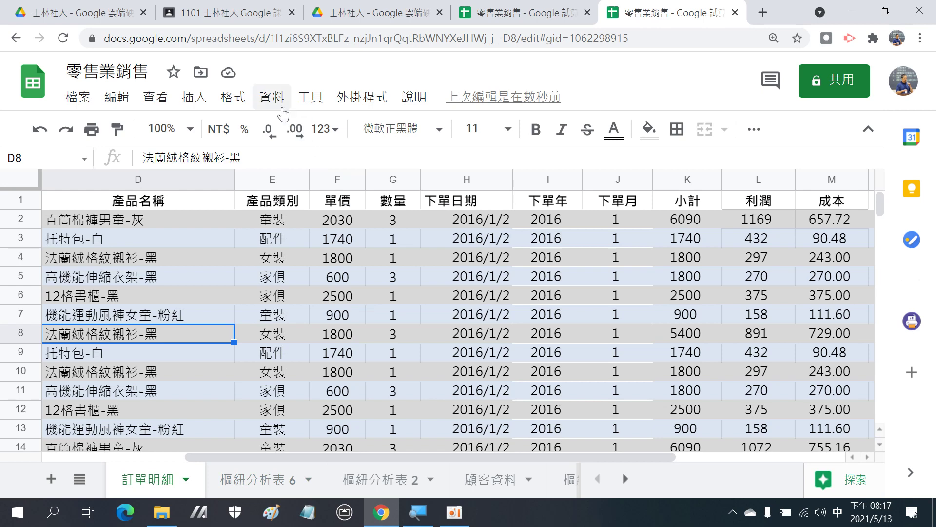
Insert an empty pivot from '訂單明細'!A1:O5627 at '樞紐分析表 6'!A11 via 資料 > 資料透視表.
{"action": "left_click", "coordinate": [272, 97]}
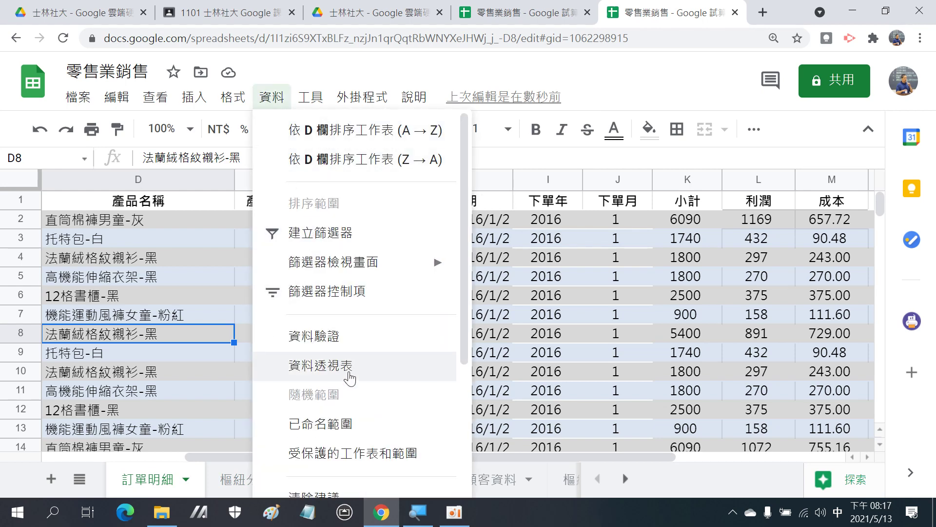
{"action": "left_click", "coordinate": [349, 370]}
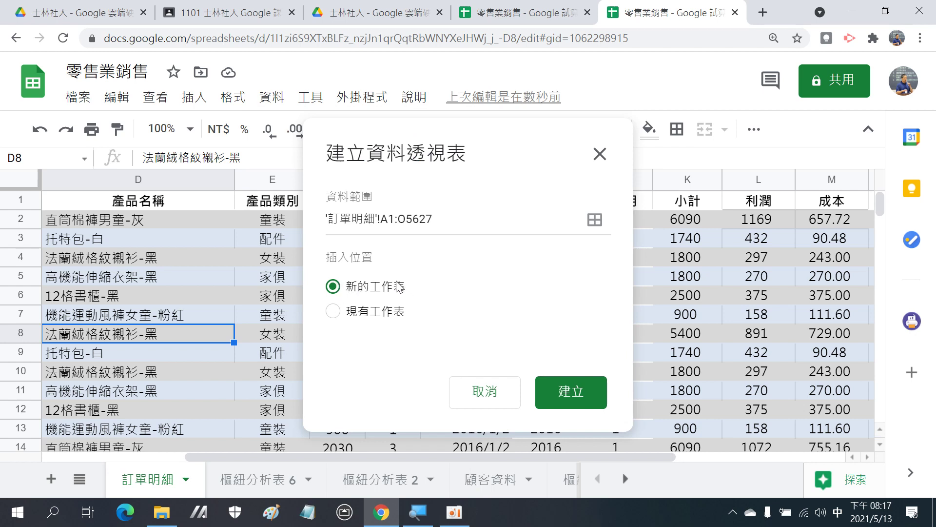
{"action": "left_click", "coordinate": [343, 317]}
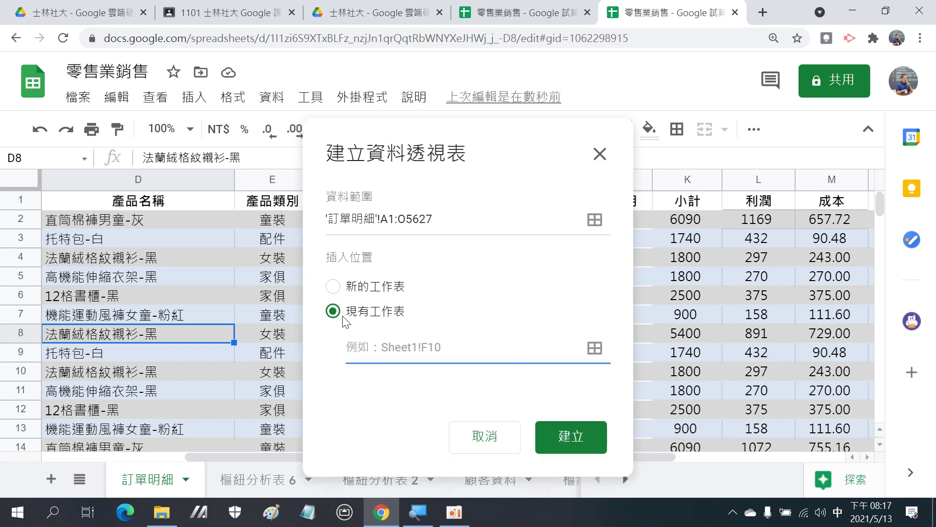
{"action": "left_click", "coordinate": [597, 354]}
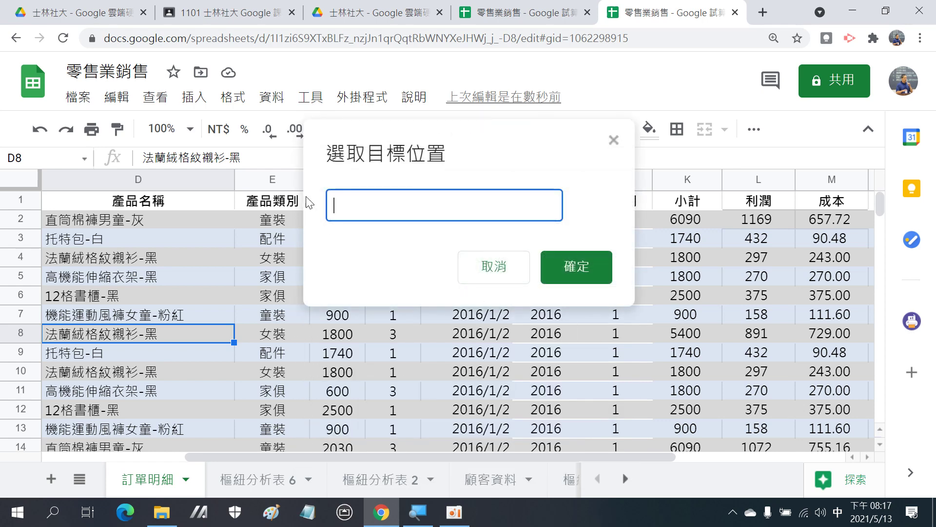
{"action": "left_click", "coordinate": [254, 483]}
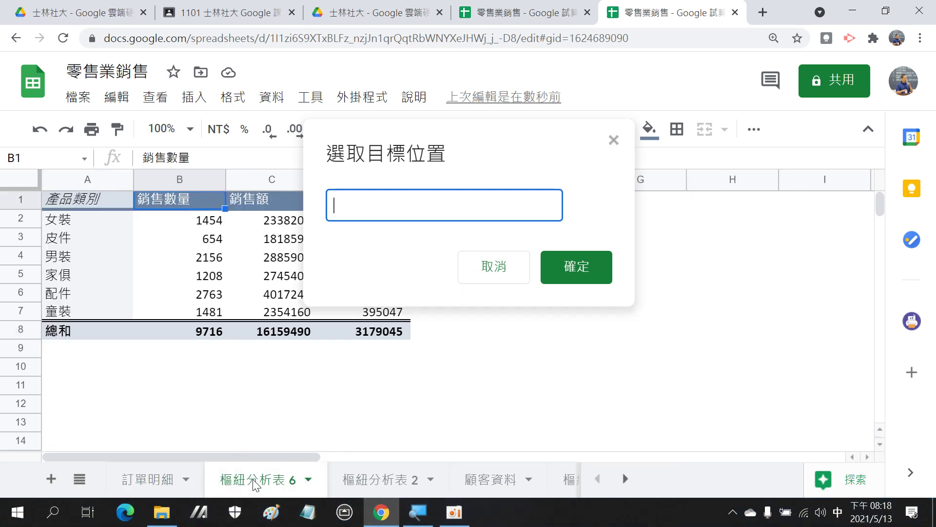
{"action": "left_click", "coordinate": [81, 385]}
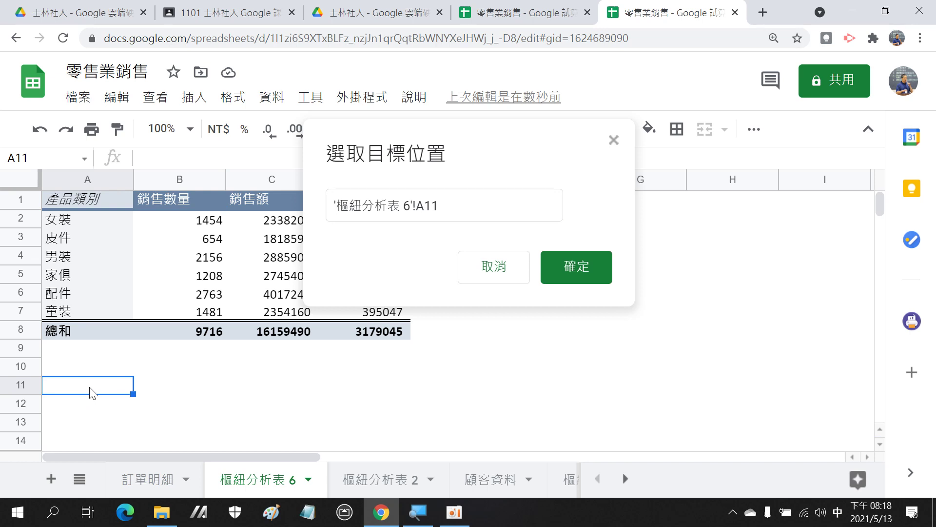
{"action": "left_click", "coordinate": [593, 266]}
{"action": "left_click", "coordinate": [568, 419]}
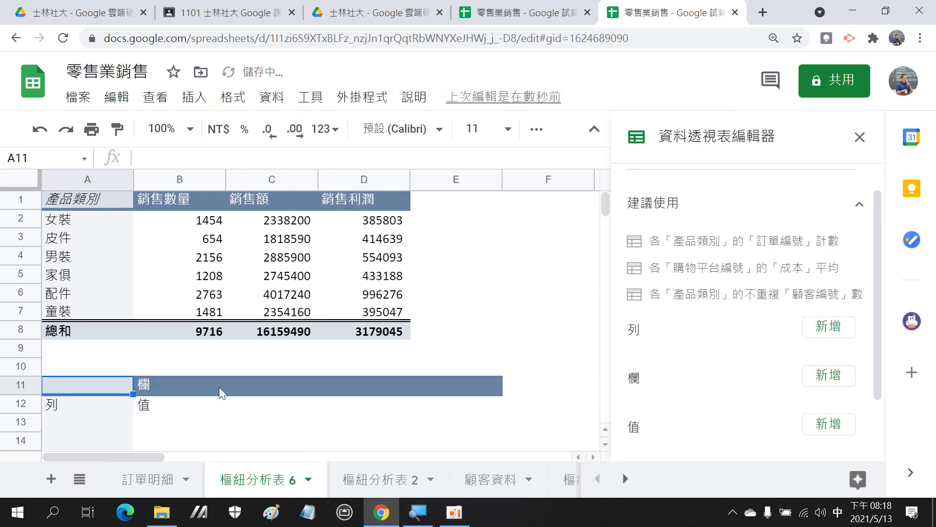
Group the A11 pivot by 下單年 and sum 數量: 2776, 3363, 3577, total 9716.
{"action": "scroll", "coordinate": [195, 400], "scroll_direction": "down", "scroll_amount": 1}
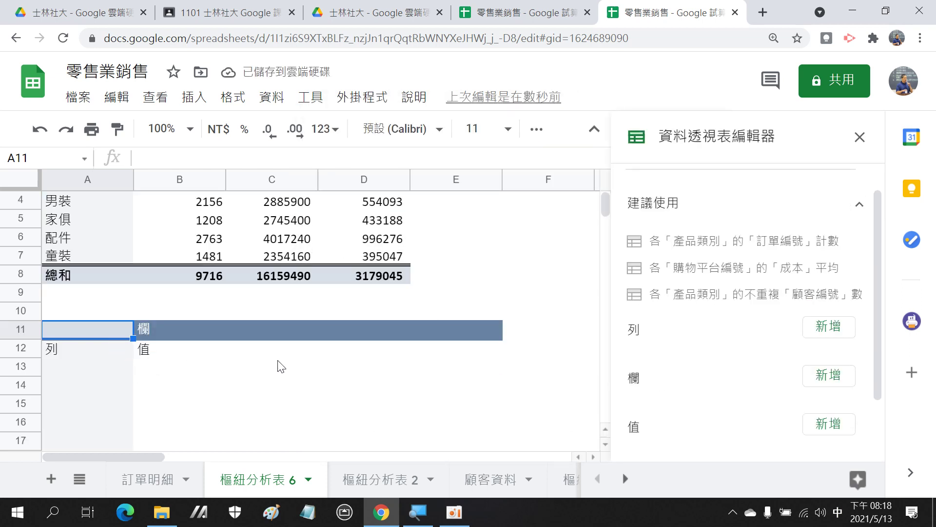
{"action": "left_click", "coordinate": [827, 325]}
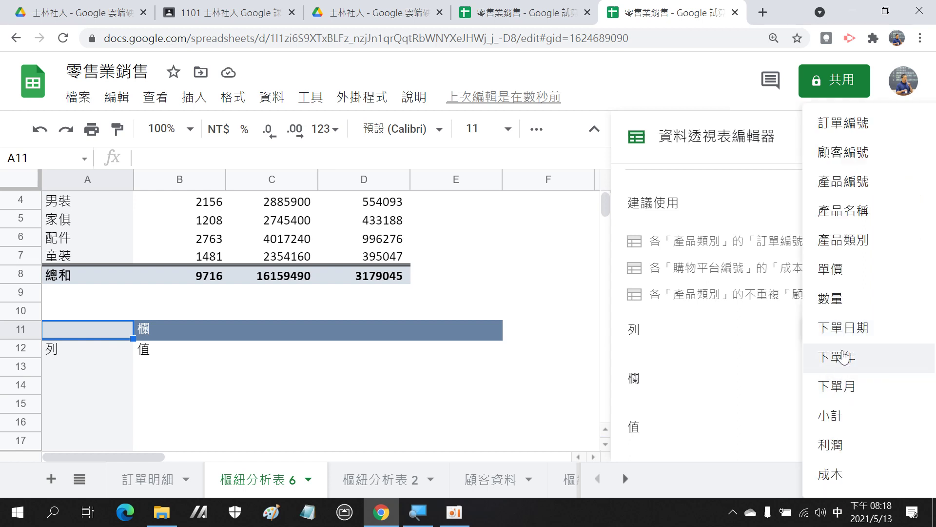
{"action": "left_click", "coordinate": [840, 362]}
{"action": "scroll", "coordinate": [842, 350], "scroll_direction": "down", "scroll_amount": 3}
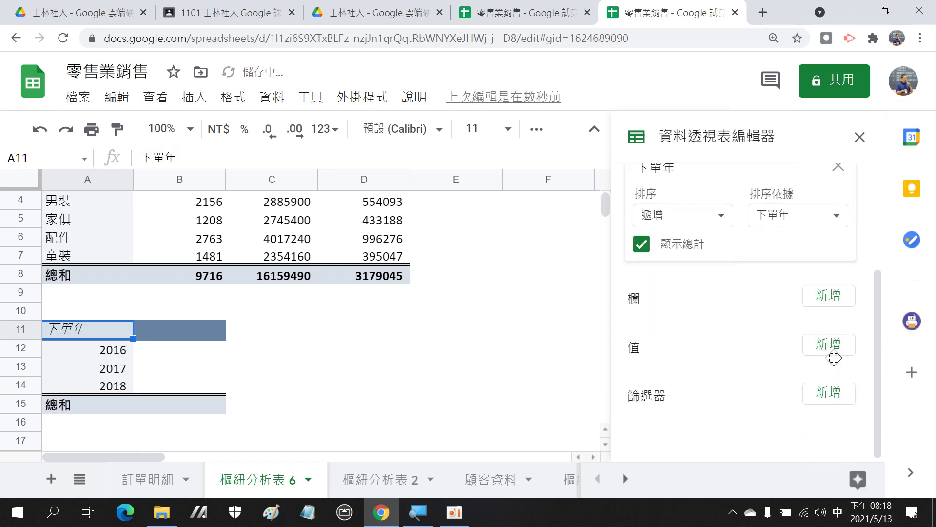
{"action": "left_click", "coordinate": [833, 353]}
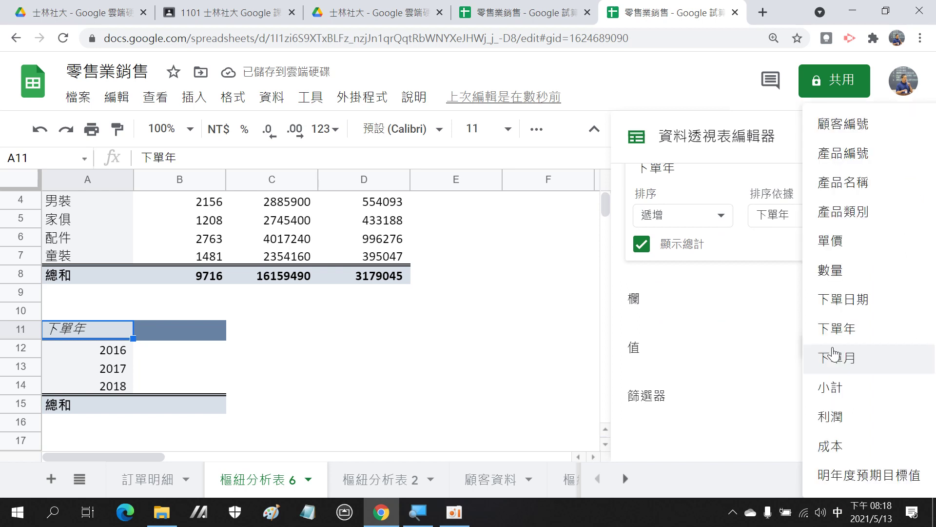
{"action": "left_click", "coordinate": [837, 271]}
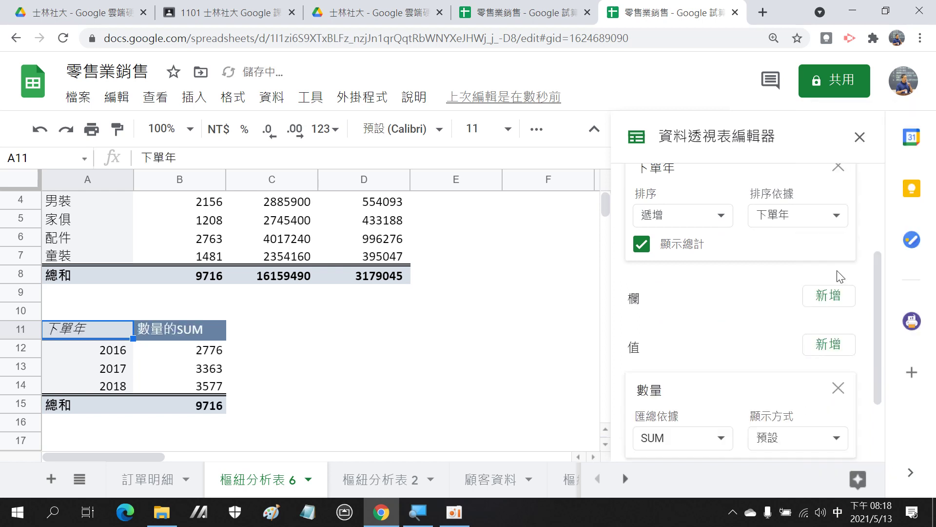